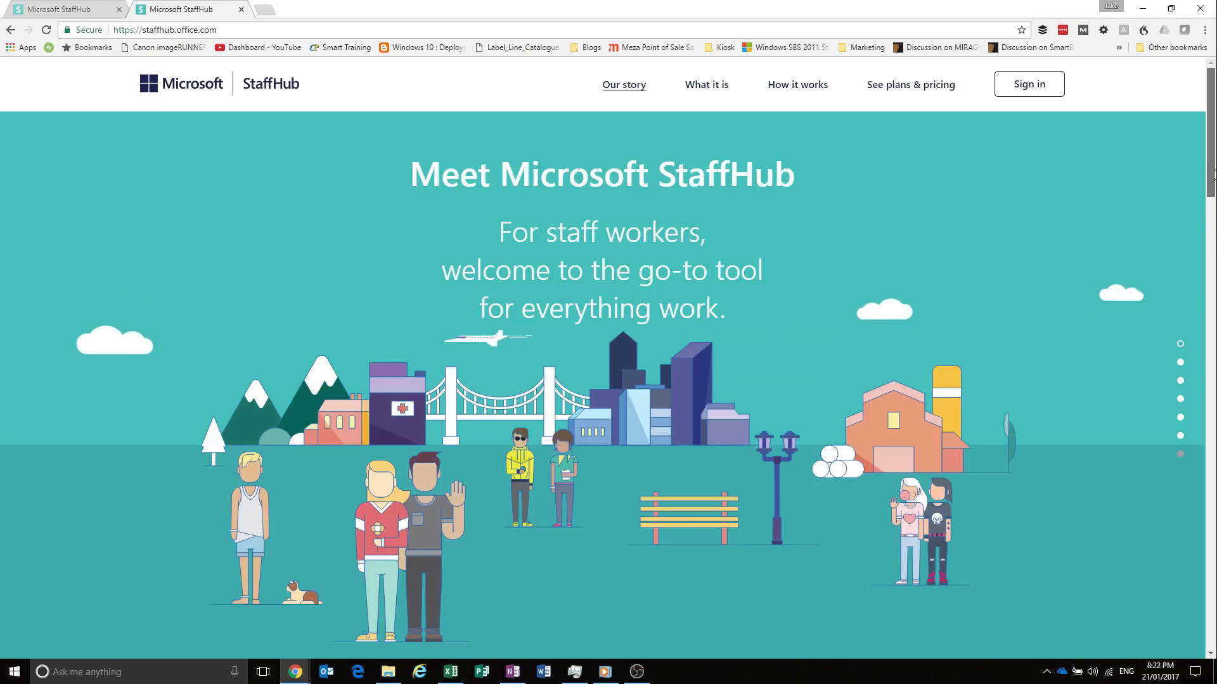
- Open the Office 365 Kiosk plans and pricing comparison from the StaffHub page
{"action": "left_click_drag", "start_coordinate": [1213, 174], "coordinate": [1213, 583]}
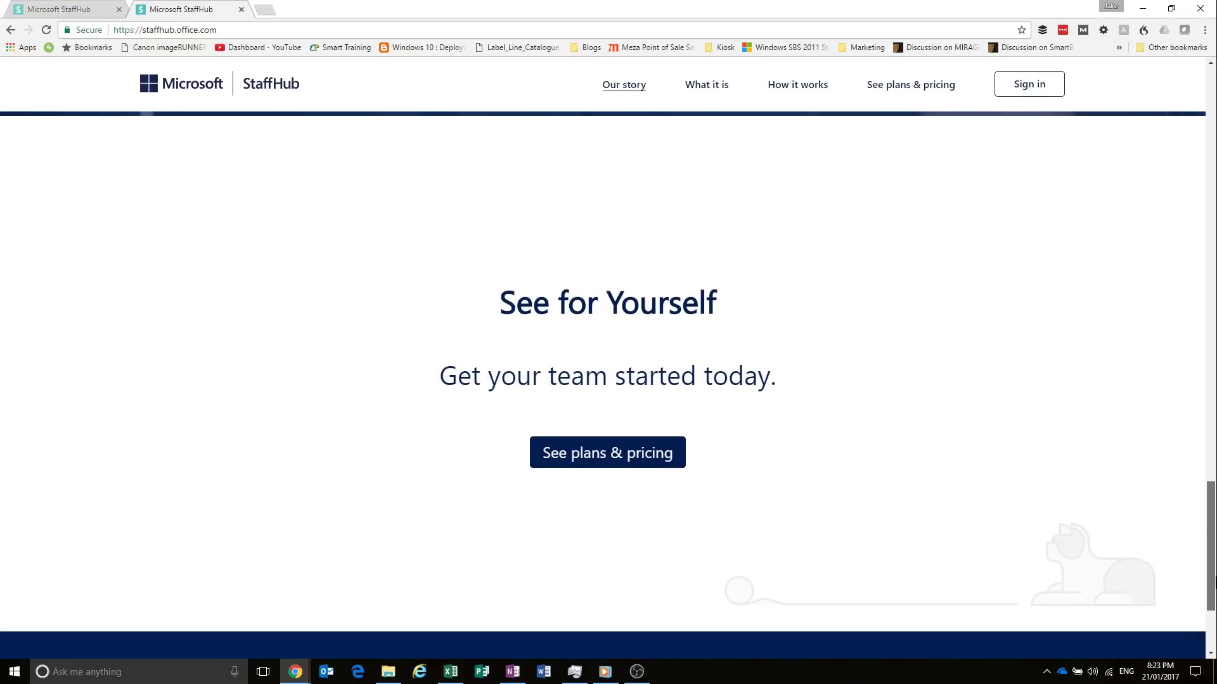
{"action": "left_click", "coordinate": [616, 460]}
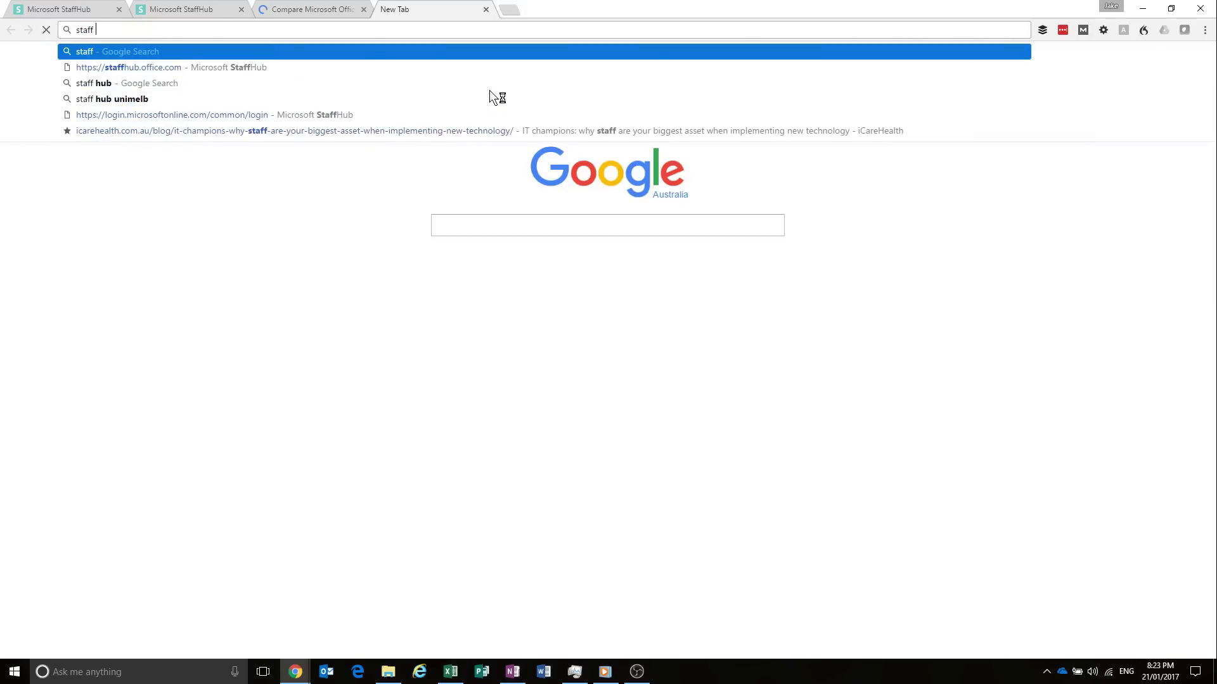
- Open the 'Microsoft StaffHub is here!' blog post from a staffhub search and find E3 mentions
{"action": "type", "text": "hub.office.com"}
{"action": "left_click", "coordinate": [489, 90]}
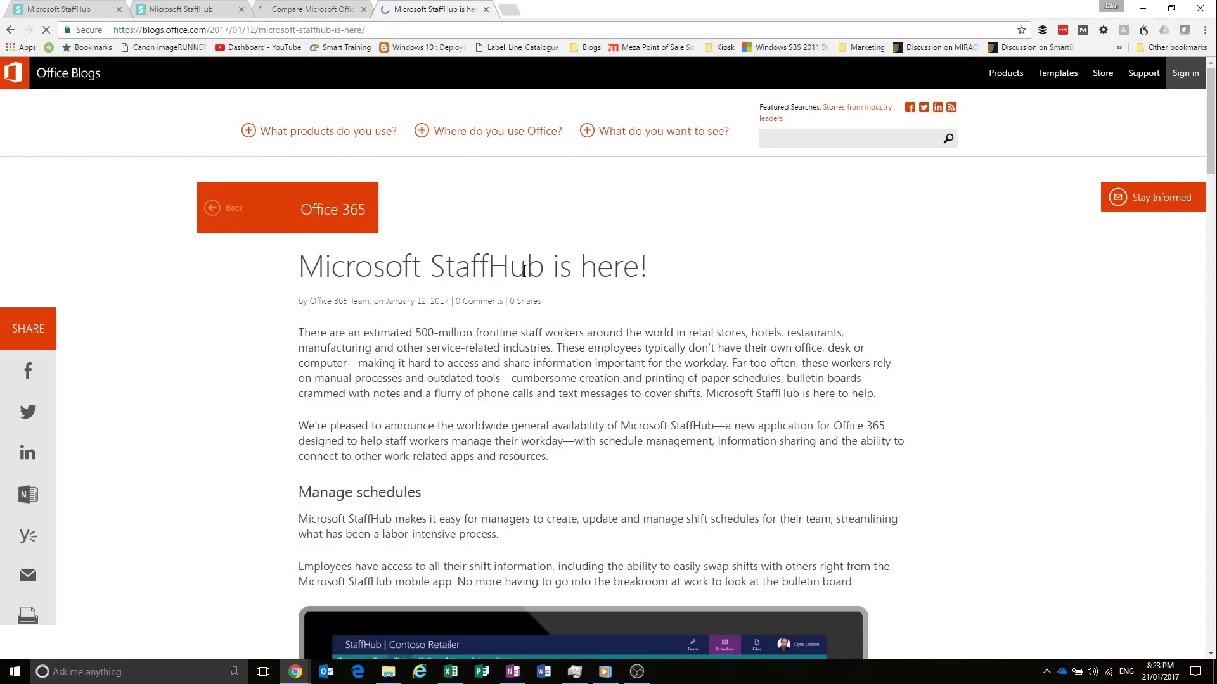
{"action": "key", "text": "ctrl+f"}
{"action": "scroll", "coordinate": [524, 271], "scroll_direction": "down", "scroll_amount": 2}
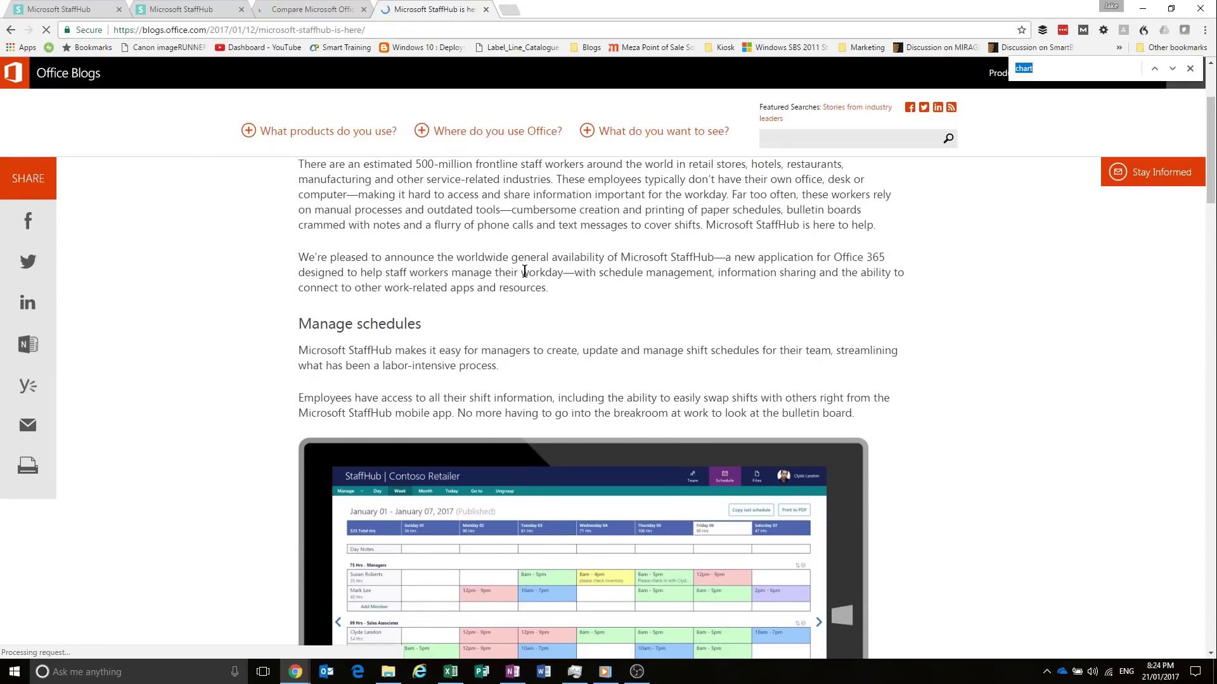
{"action": "type", "text": "e3"}
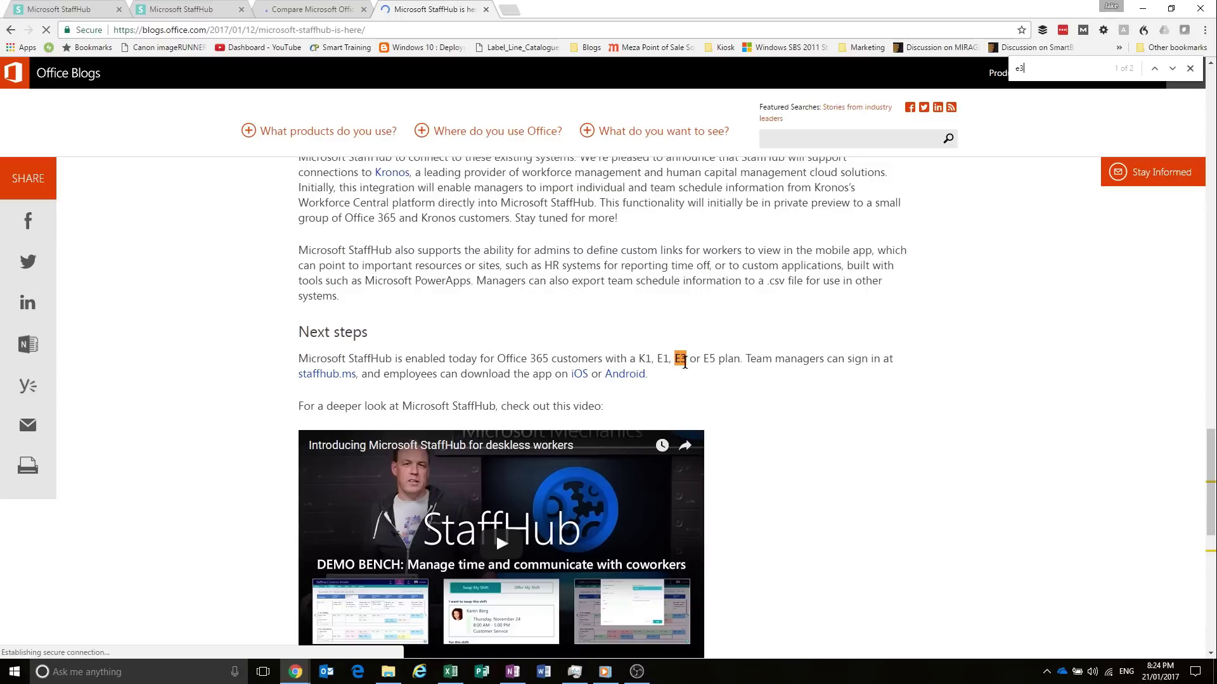
{"action": "key", "text": "Return"}
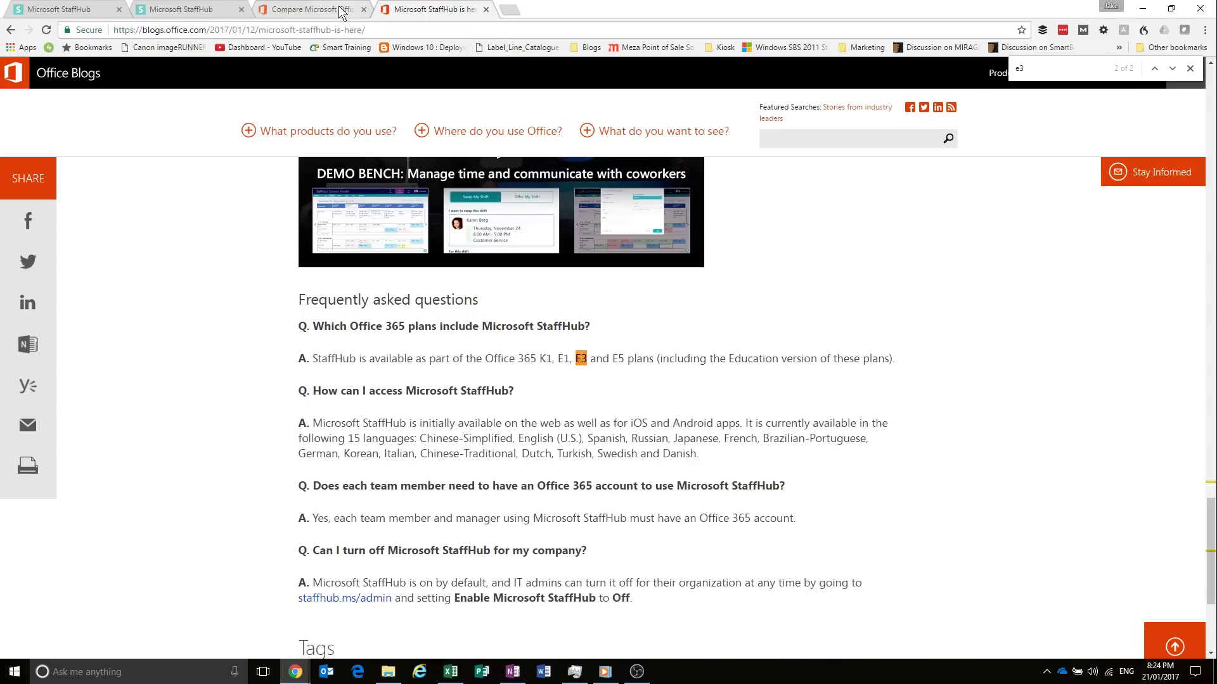
- Return to the Test Company January 15–21, 2017 schedule and scroll through its week grid
{"action": "left_click", "coordinate": [181, 12]}
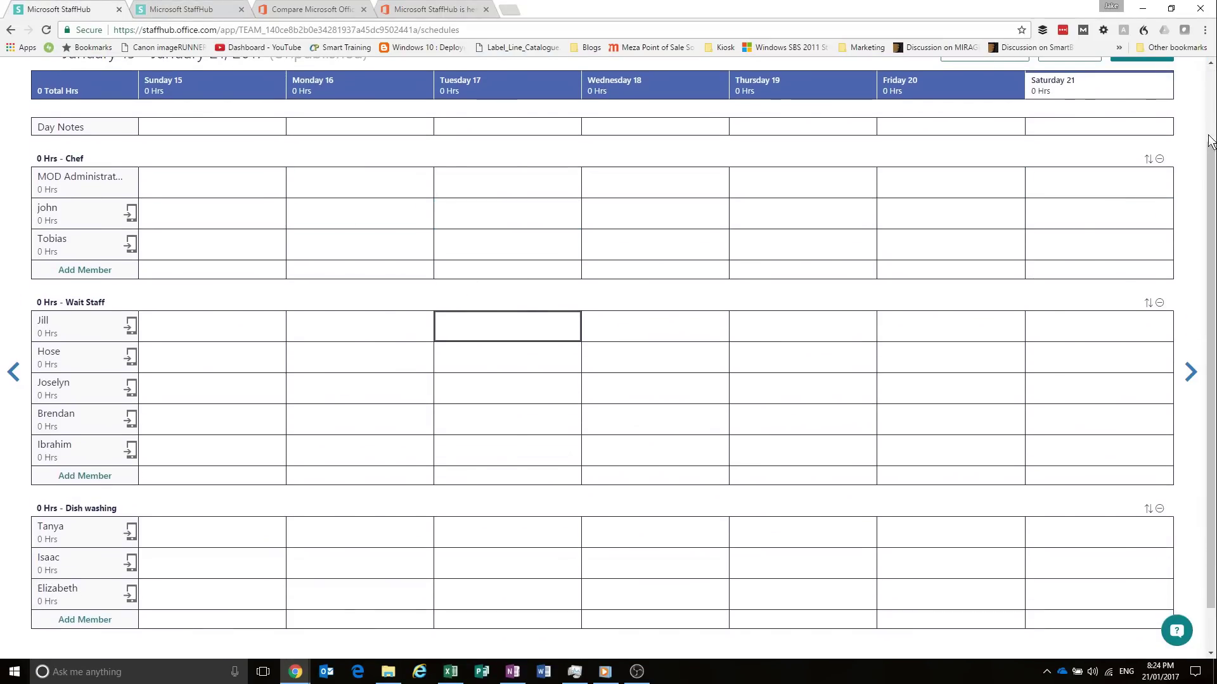
{"action": "scroll", "coordinate": [811, 136], "scroll_direction": "up", "scroll_amount": 3}
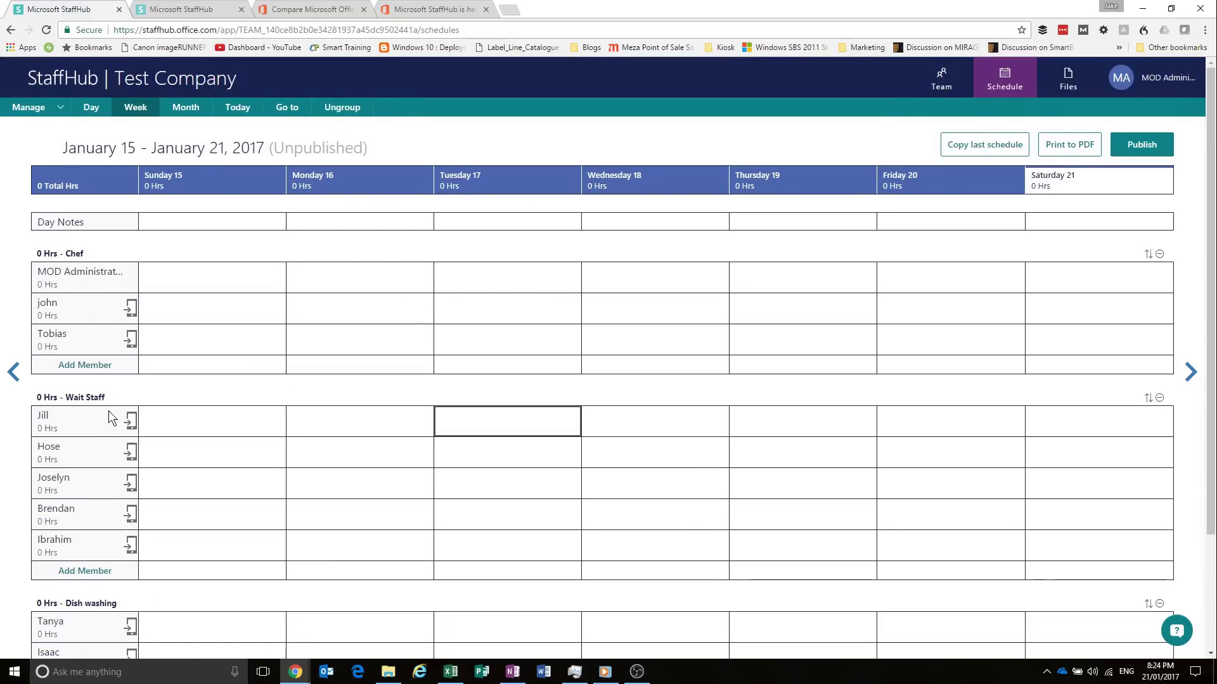
{"action": "scroll", "coordinate": [112, 412], "scroll_direction": "down", "scroll_amount": 2}
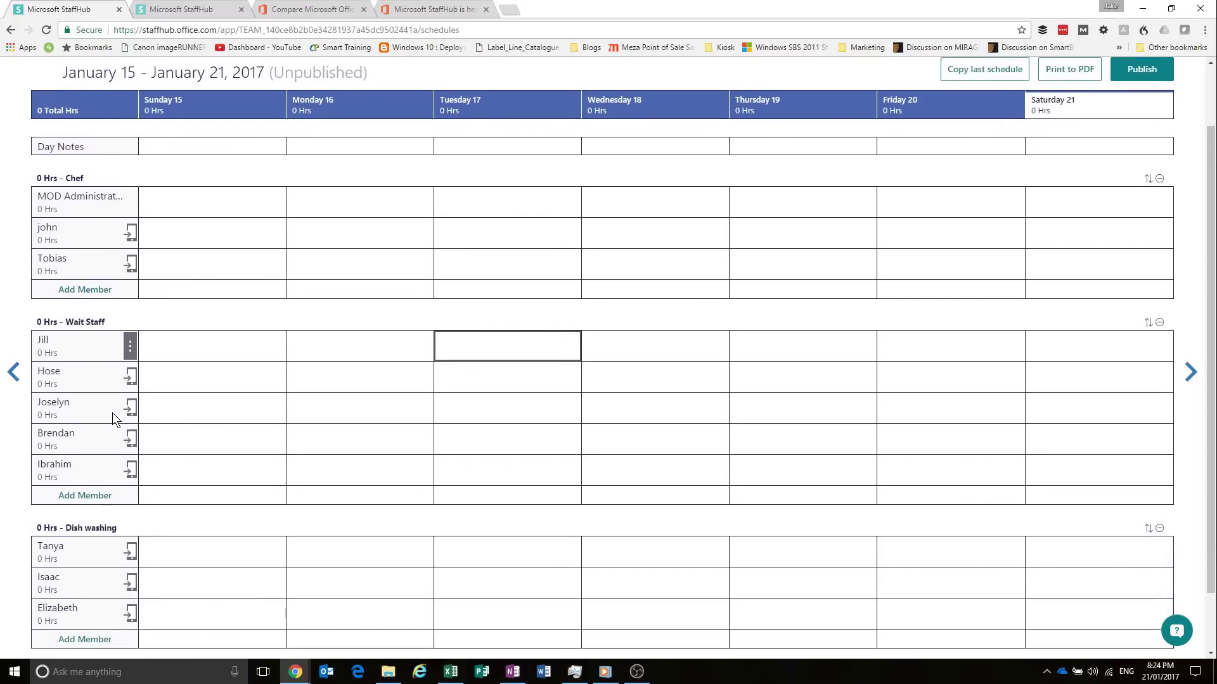
{"action": "scroll", "coordinate": [112, 413], "scroll_direction": "down", "scroll_amount": 1}
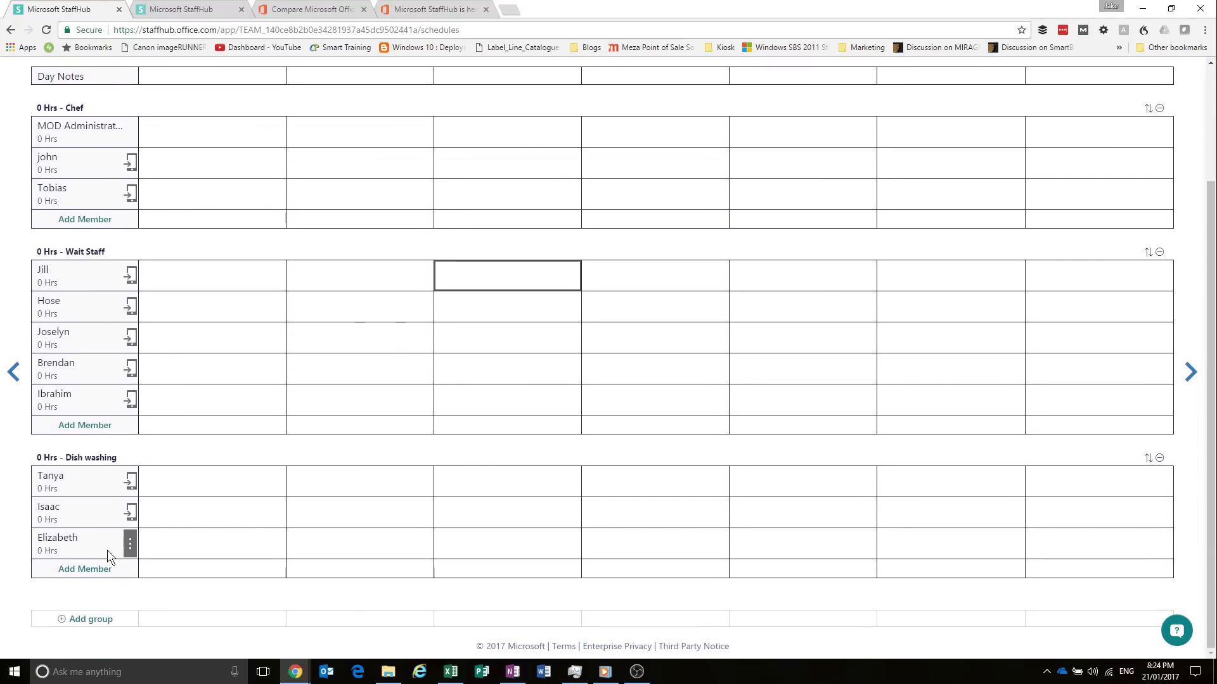
- Create a new schedule group named 'Book keeping'
{"action": "left_click", "coordinate": [85, 619]}
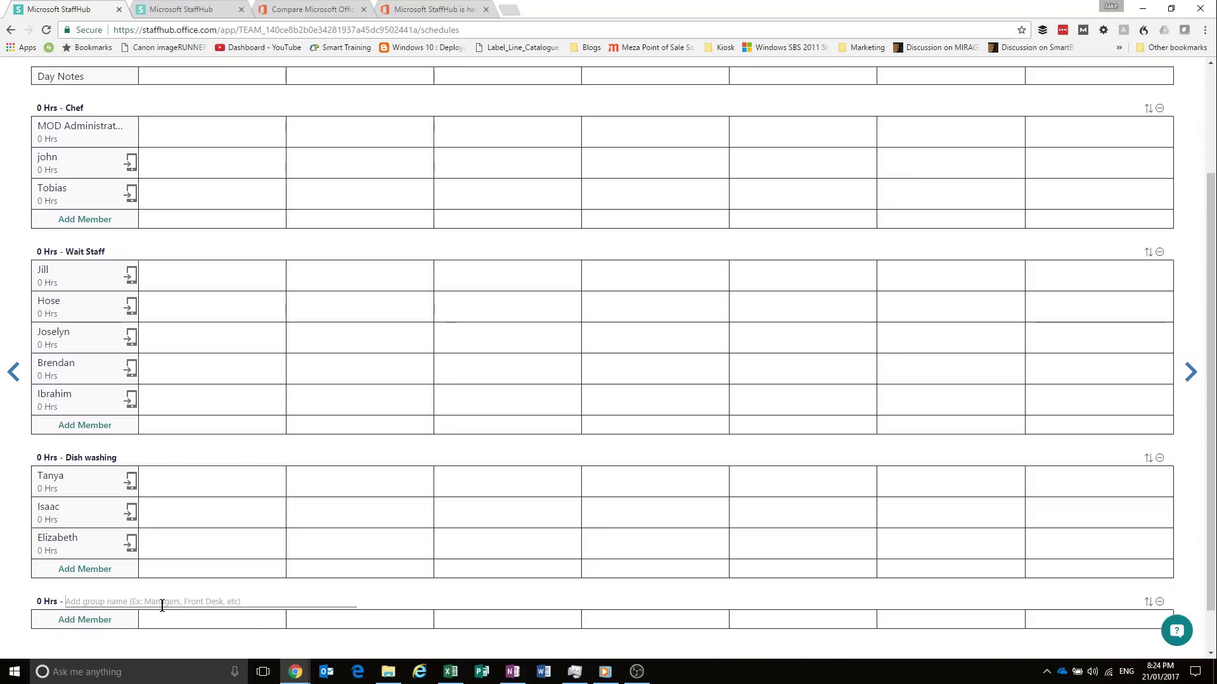
{"action": "type", "text": "Book keeping"}
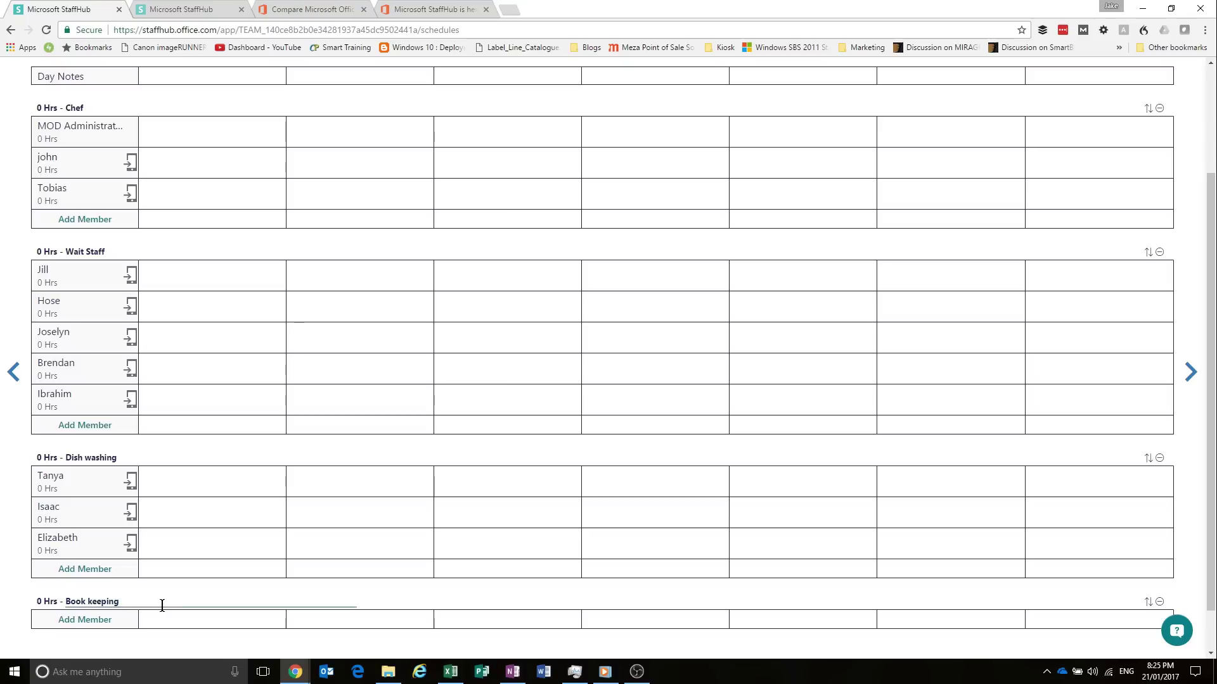
{"action": "left_click", "coordinate": [105, 620]}
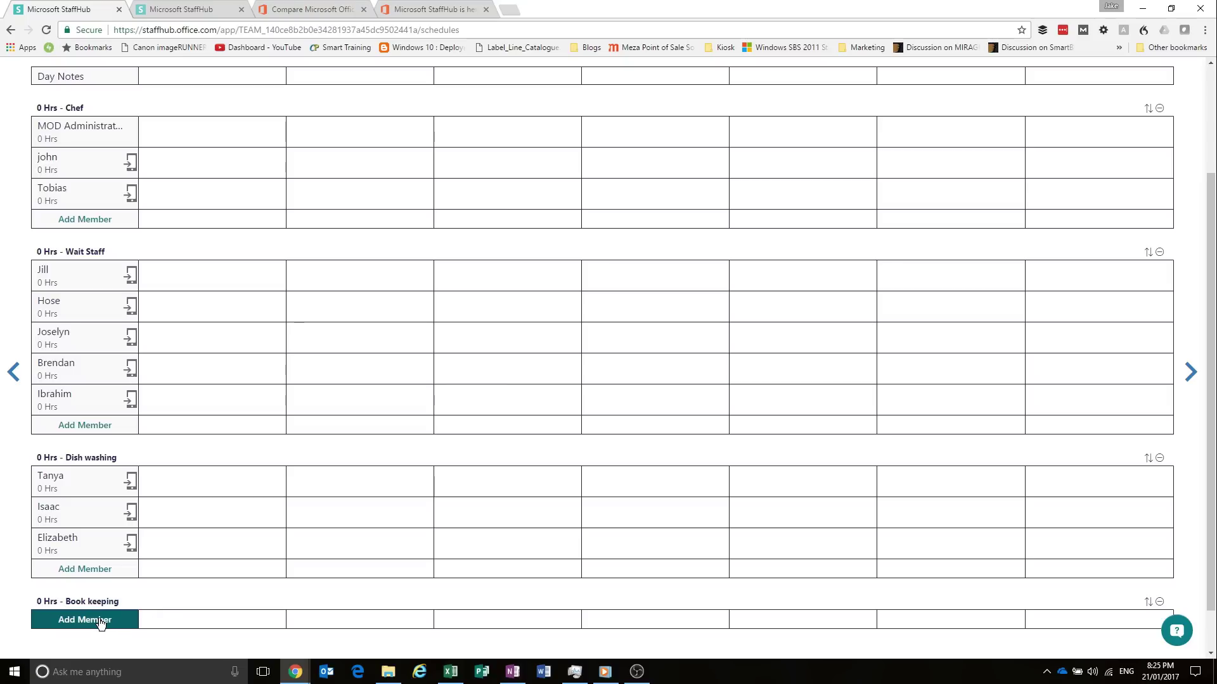
- Begin a Book keeping team member entry with a first name, then discard it
{"action": "left_click", "coordinate": [99, 621]}
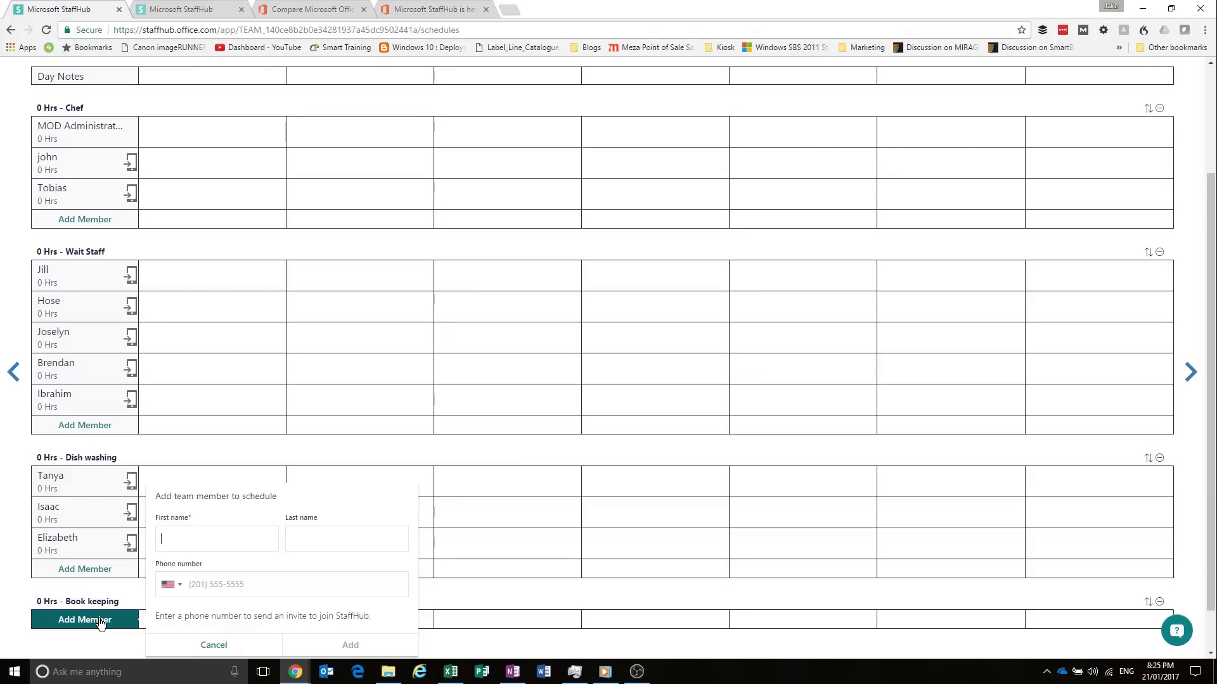
{"action": "type", "text": "Kirt"}
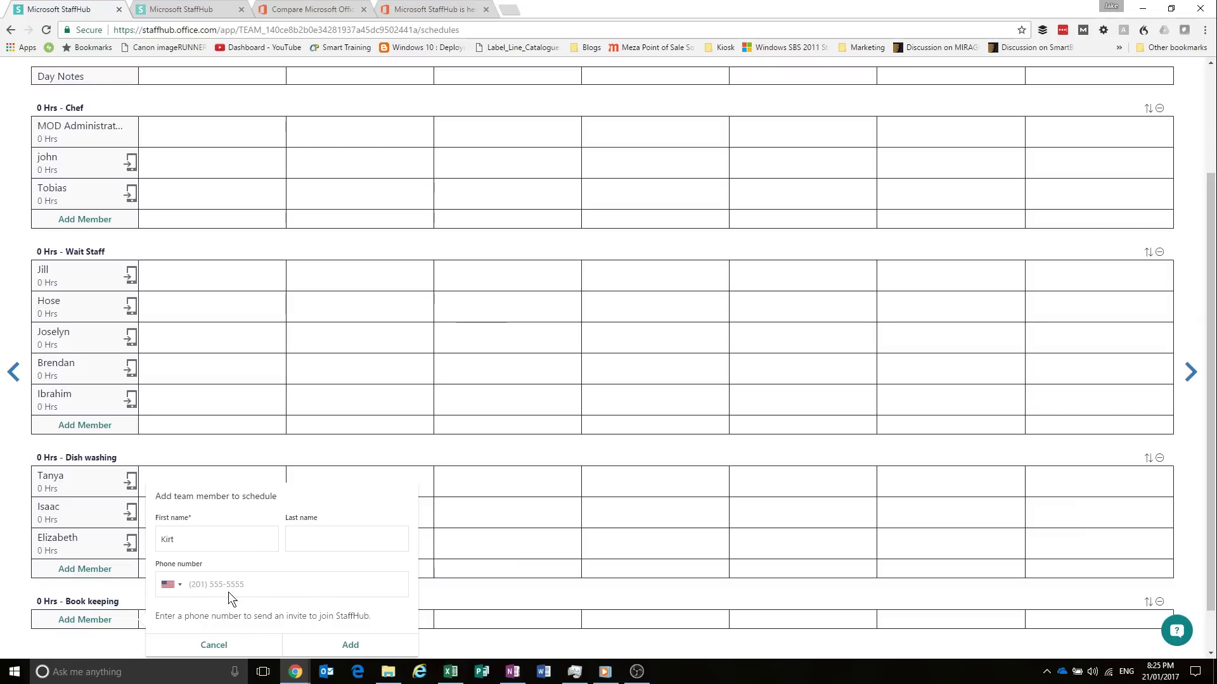
{"action": "left_click", "coordinate": [180, 586]}
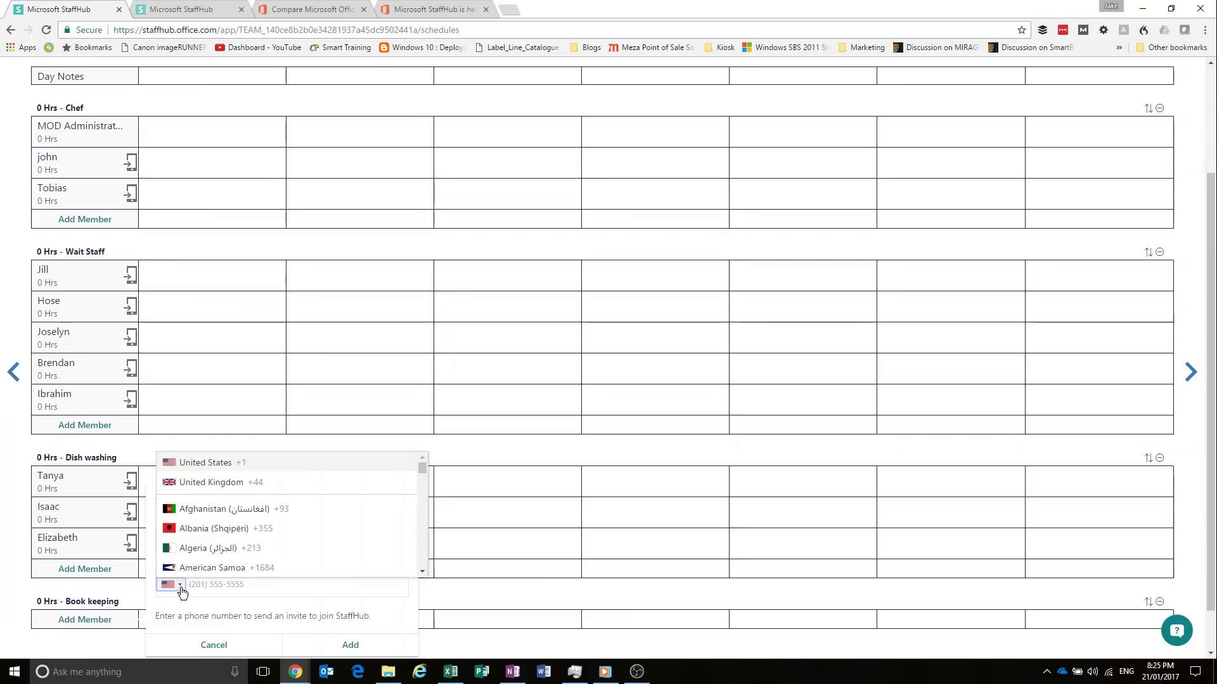
{"action": "left_click", "coordinate": [265, 591]}
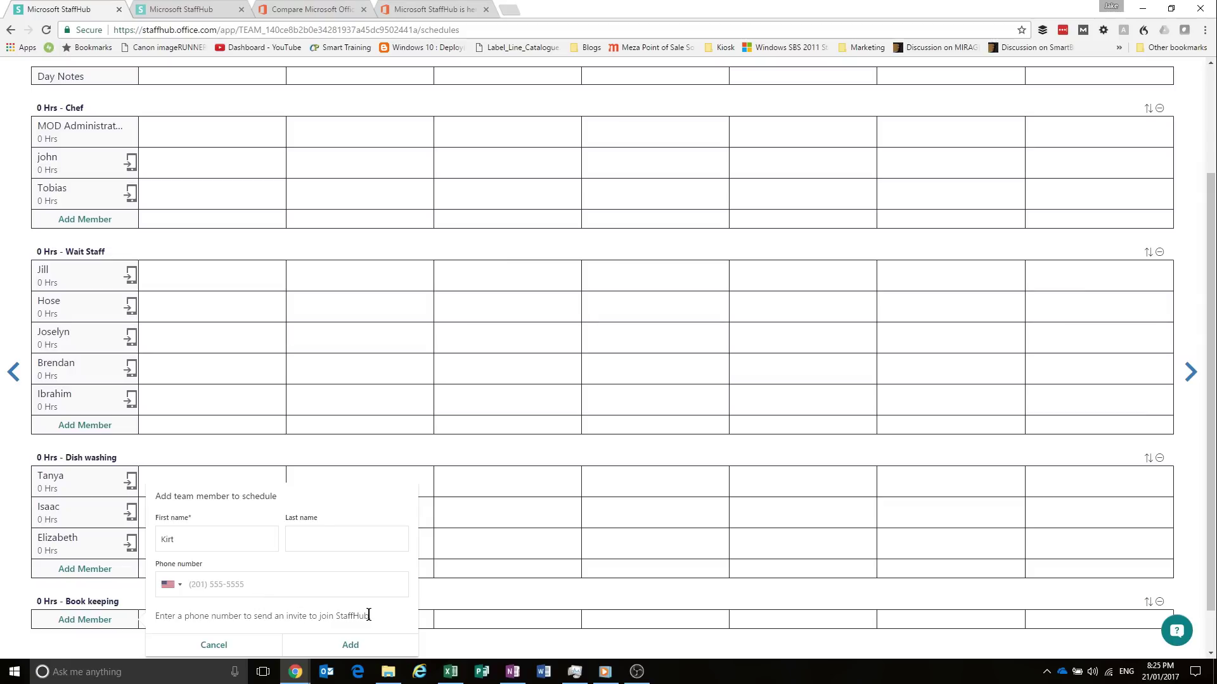
{"action": "left_click", "coordinate": [214, 644]}
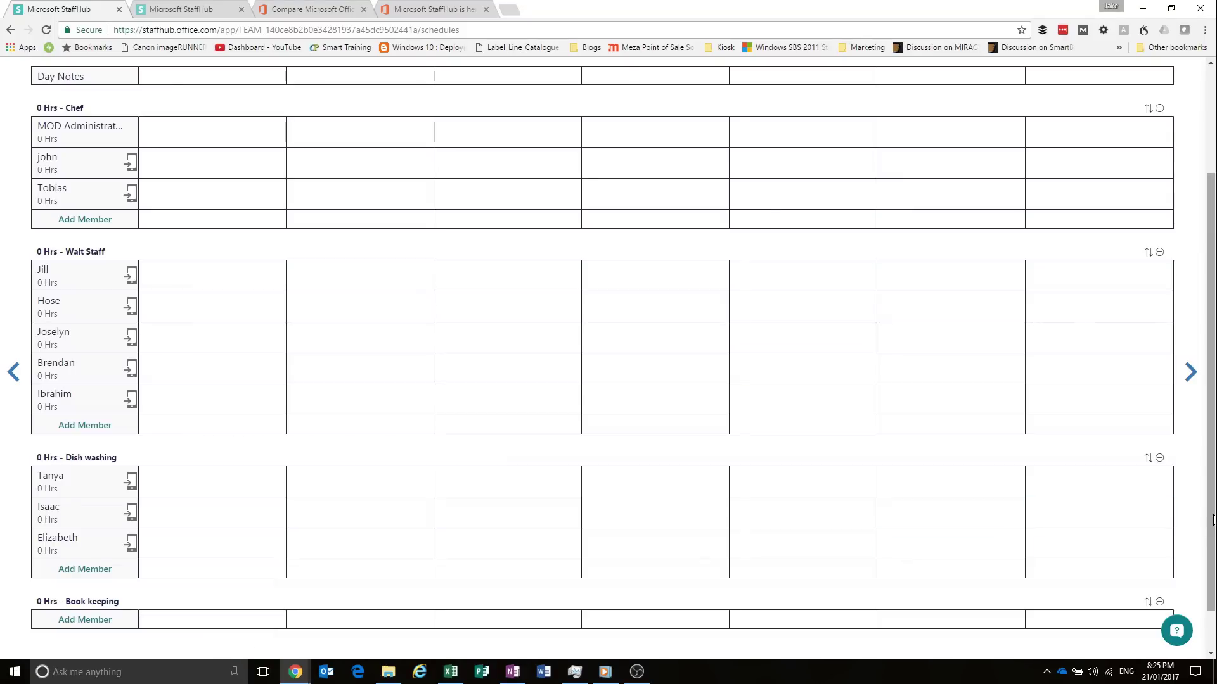
- Add a new team member to Book keeping by entering their first name
{"action": "scroll", "coordinate": [1213, 520], "scroll_direction": "up", "scroll_amount": 1}
{"action": "scroll", "coordinate": [1214, 520], "scroll_direction": "down", "scroll_amount": 1}
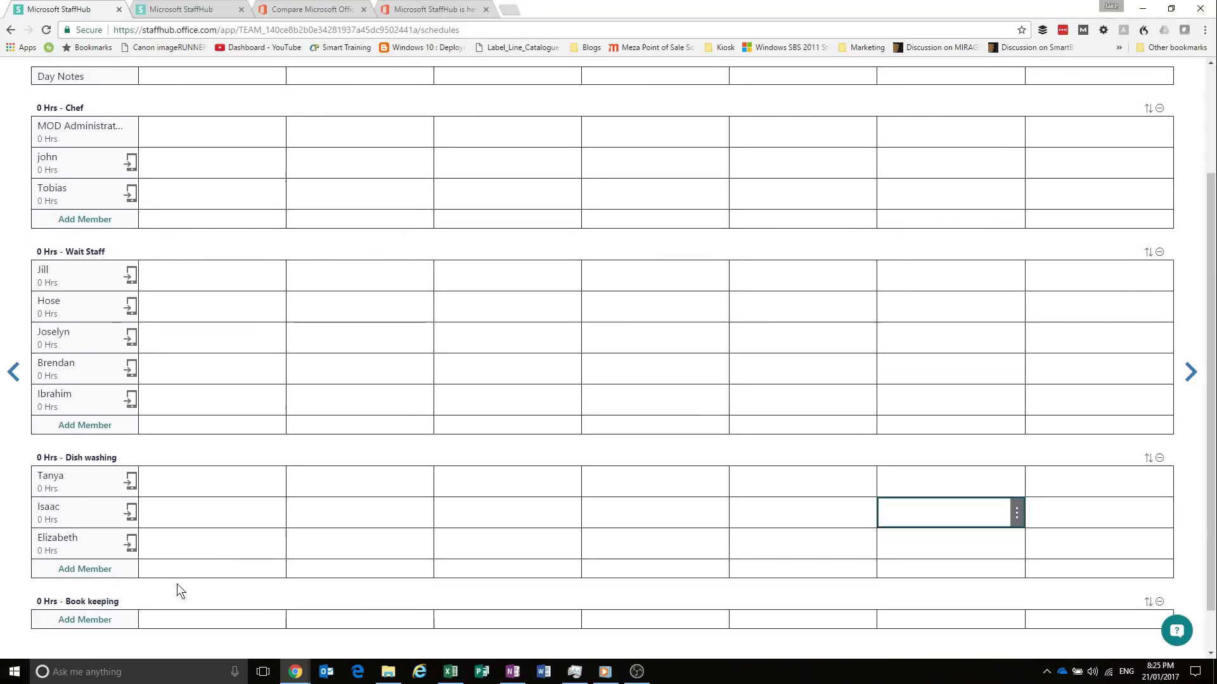
{"action": "left_click", "coordinate": [77, 627]}
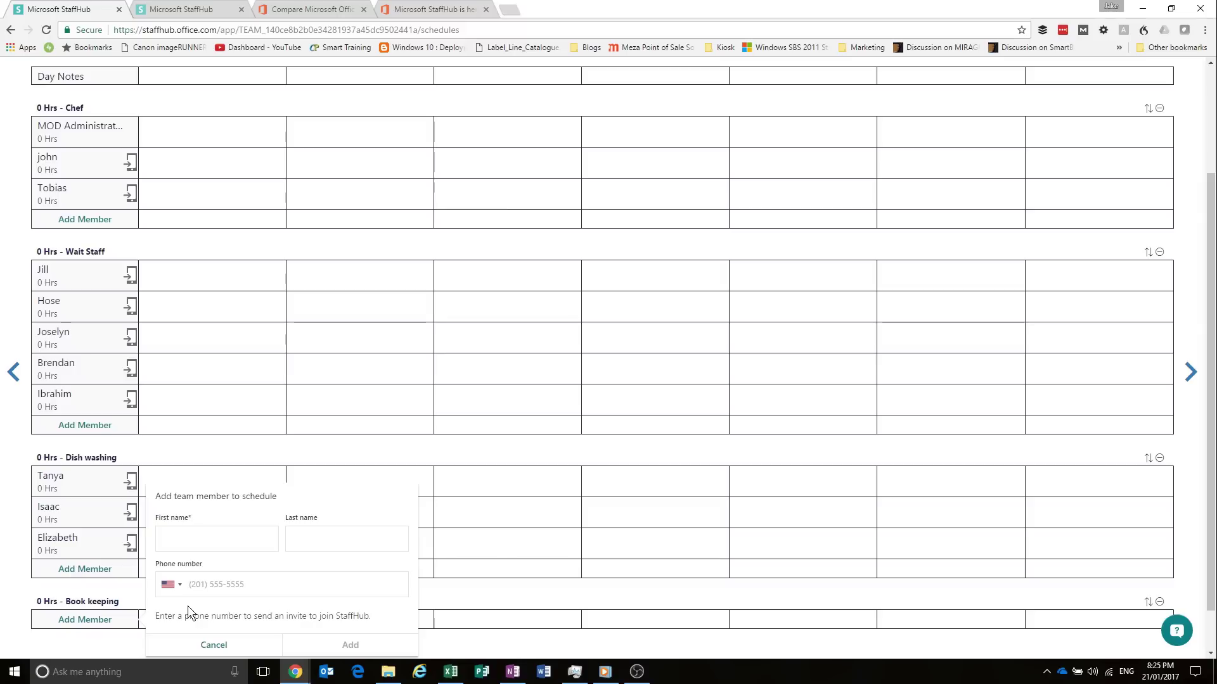
{"action": "type", "text": "Kirt"}
{"action": "left_click", "coordinate": [348, 645]}
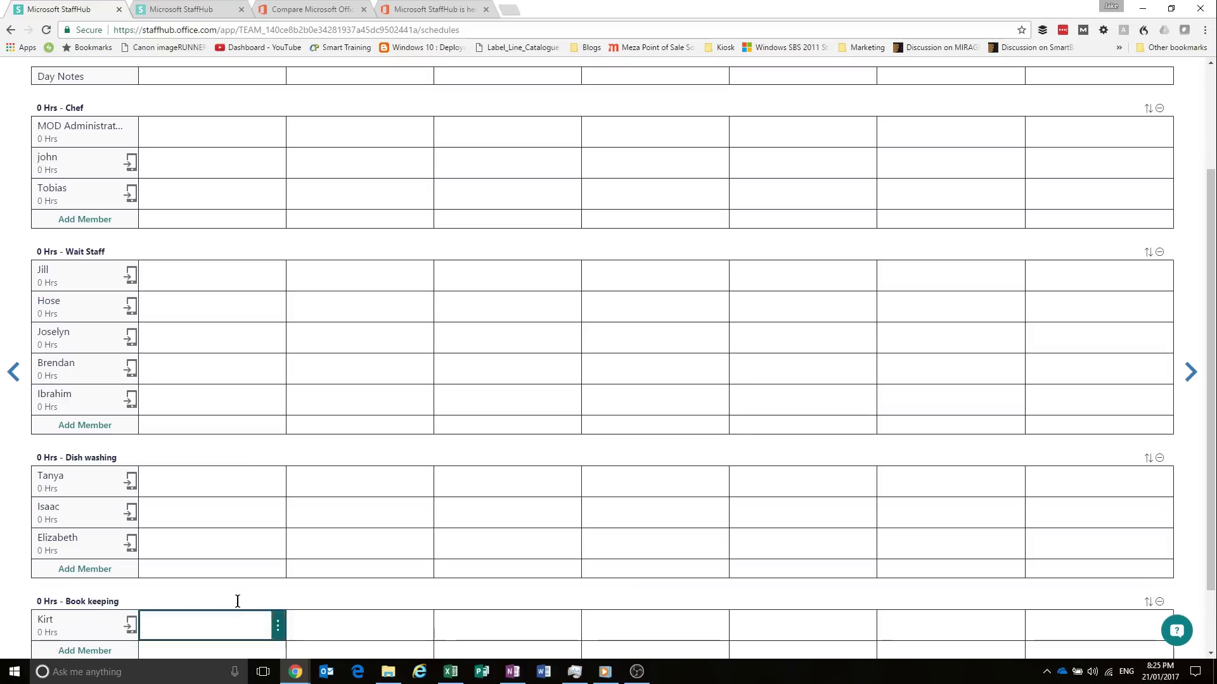
{"action": "scroll", "coordinate": [322, 602], "scroll_direction": "down", "scroll_amount": 2}
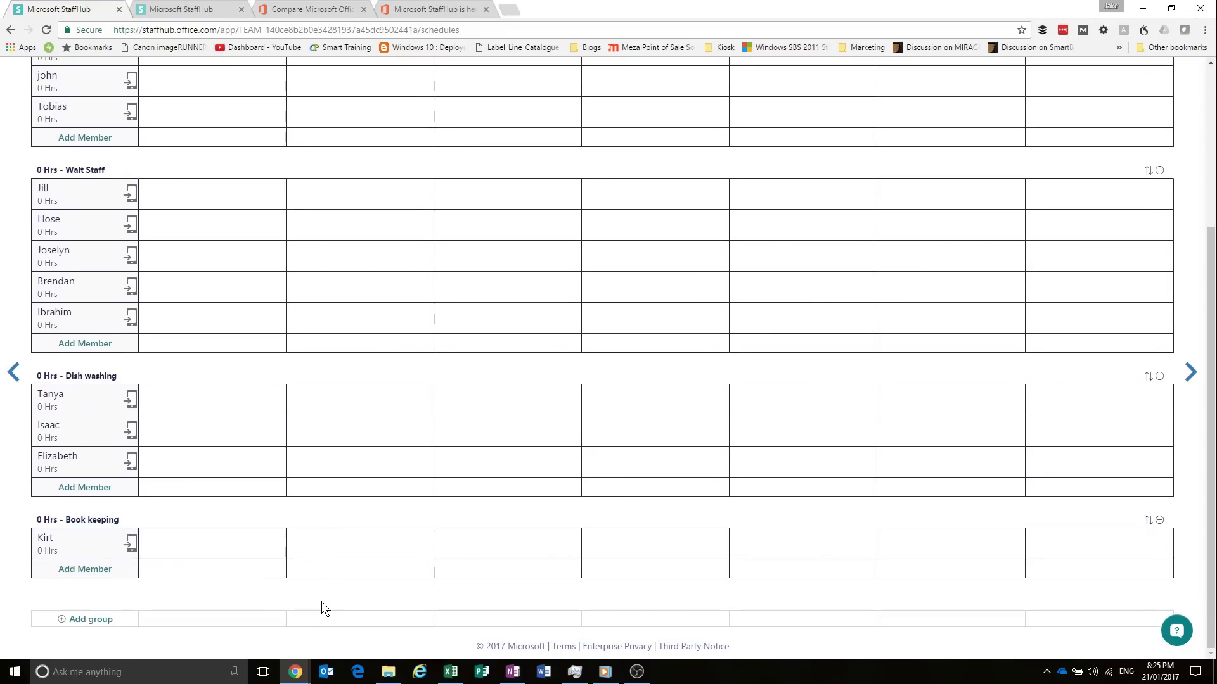
{"action": "scroll", "coordinate": [321, 602], "scroll_direction": "up", "scroll_amount": 1}
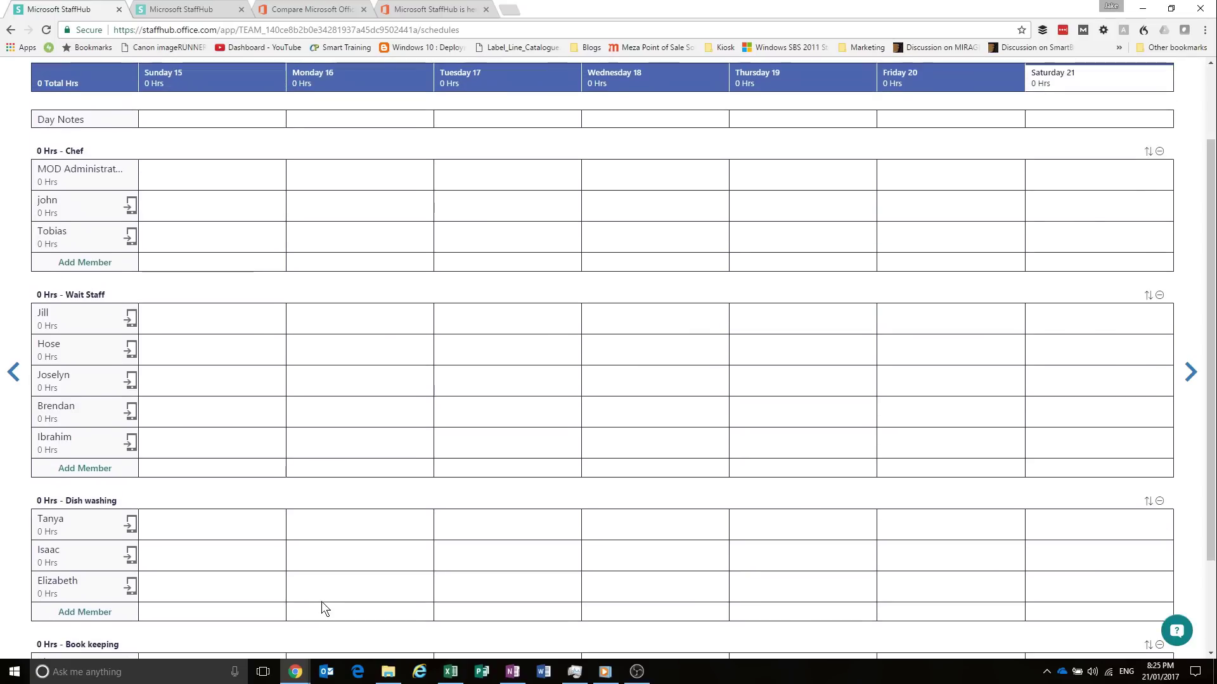
{"action": "scroll", "coordinate": [321, 606], "scroll_direction": "up", "scroll_amount": 1}
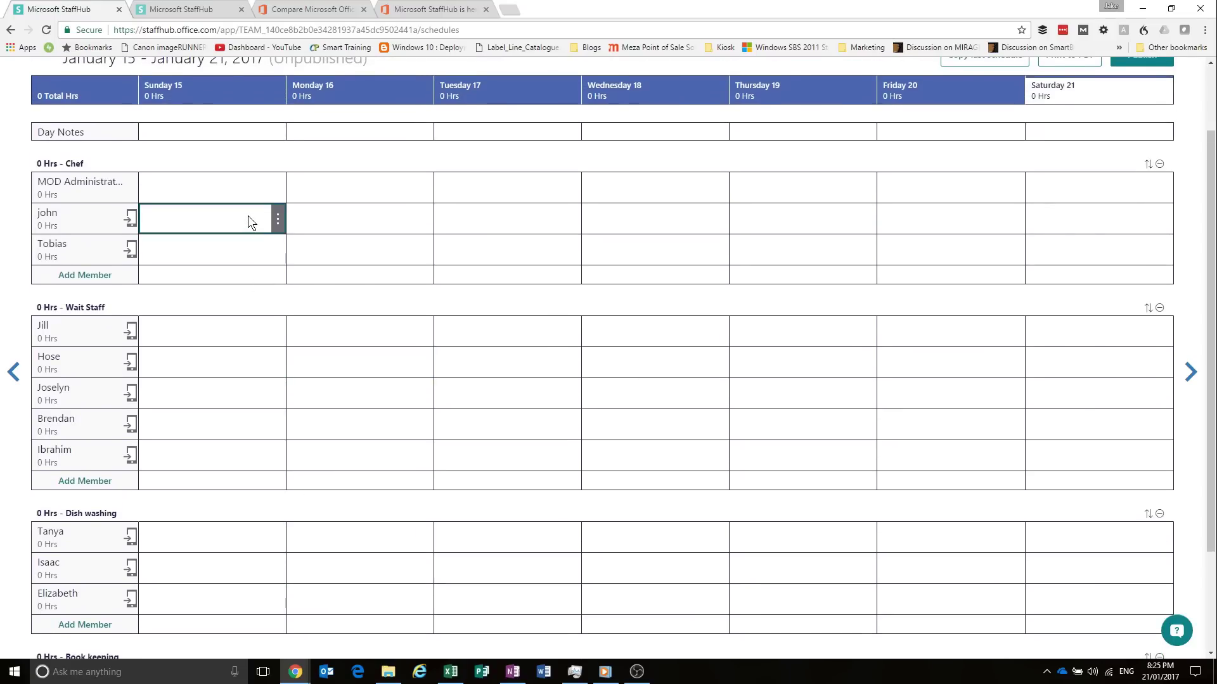
- Start a Sunday 15 shift for the first Chef running 6:00 AM to 1:00 PM
{"action": "scroll", "coordinate": [248, 216], "scroll_direction": "up", "scroll_amount": 3}
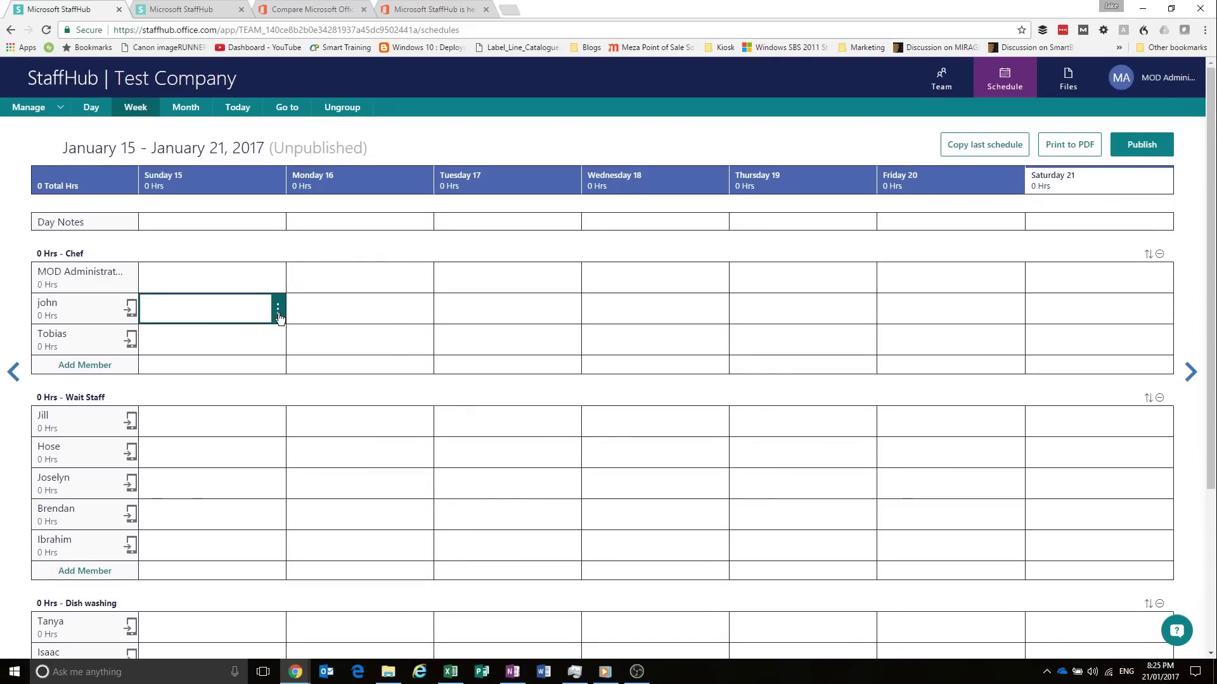
{"action": "left_click", "coordinate": [278, 309]}
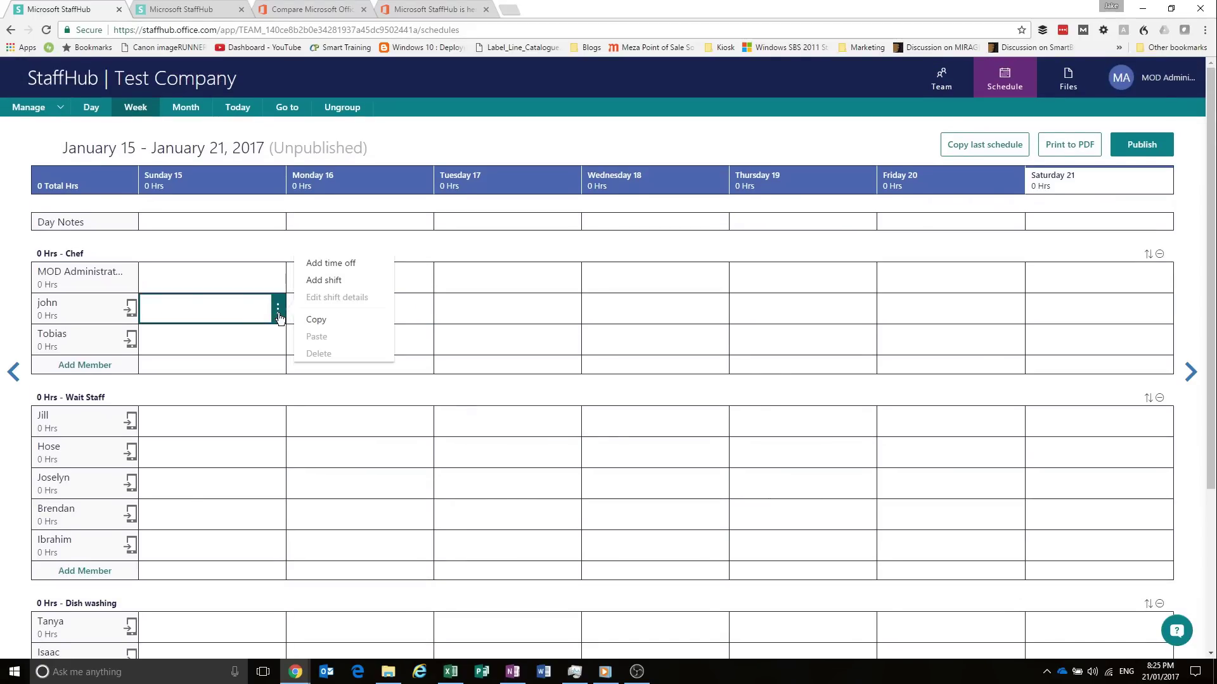
{"action": "left_click", "coordinate": [368, 282]}
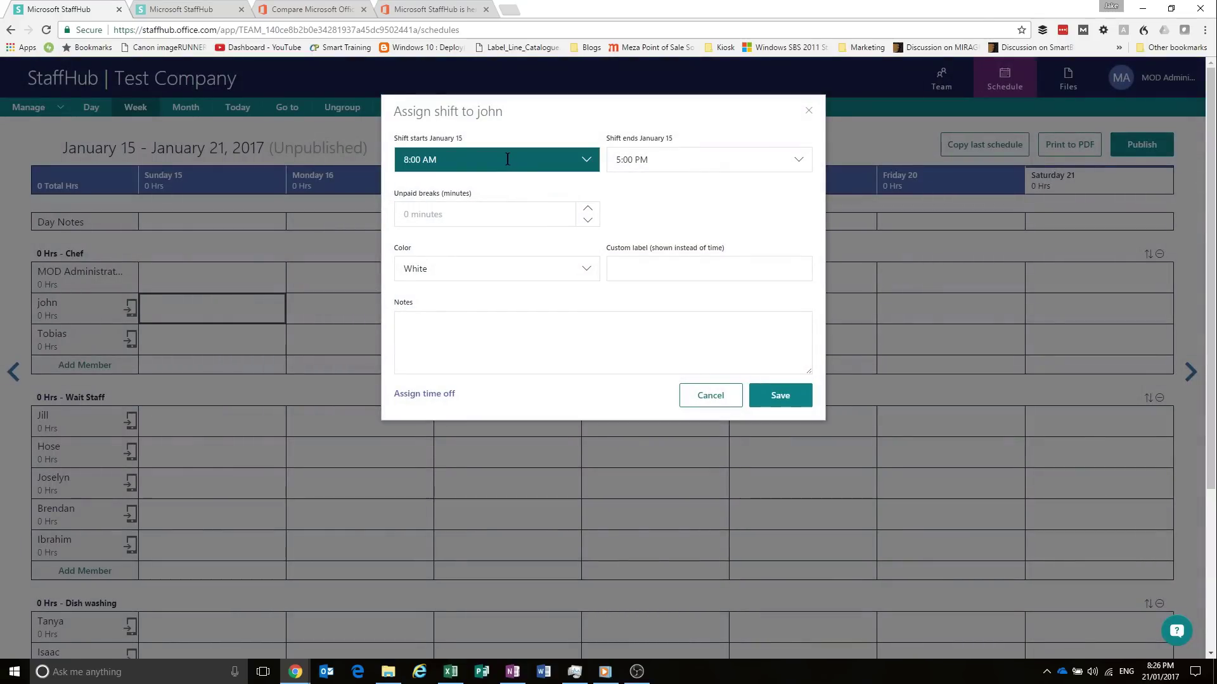
{"action": "left_click", "coordinate": [406, 159]}
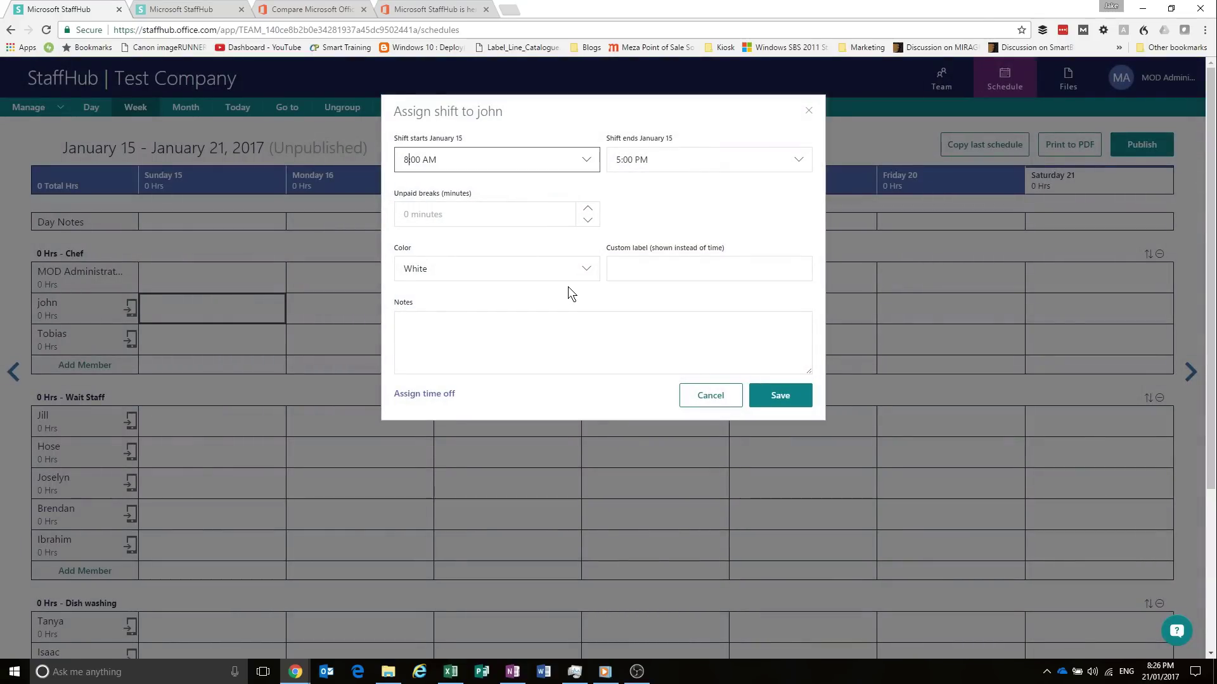
{"action": "key", "text": "BackSpace"}
{"action": "type", "text": "6"}
{"action": "left_click", "coordinate": [618, 160]}
{"action": "key", "text": "BackSpace"}
{"action": "type", "text": "3"}
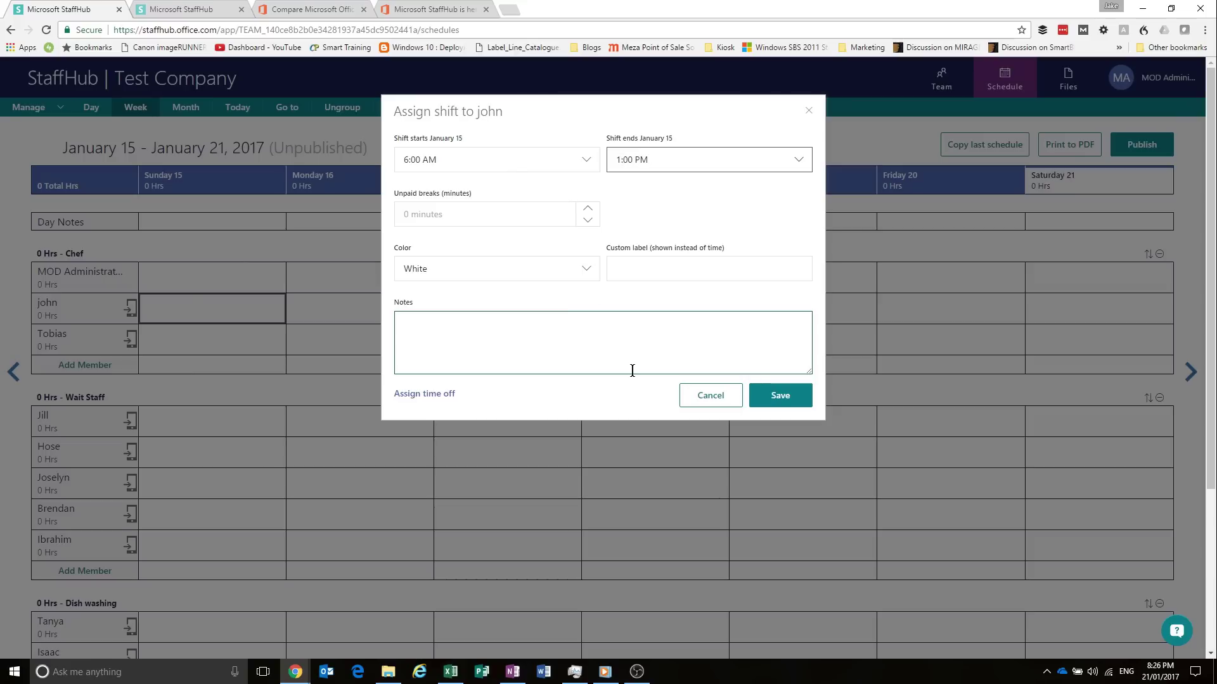
- Add a note that he is cooking, lengthen the unpaid break, and save the shift
{"action": "left_click", "coordinate": [595, 326]}
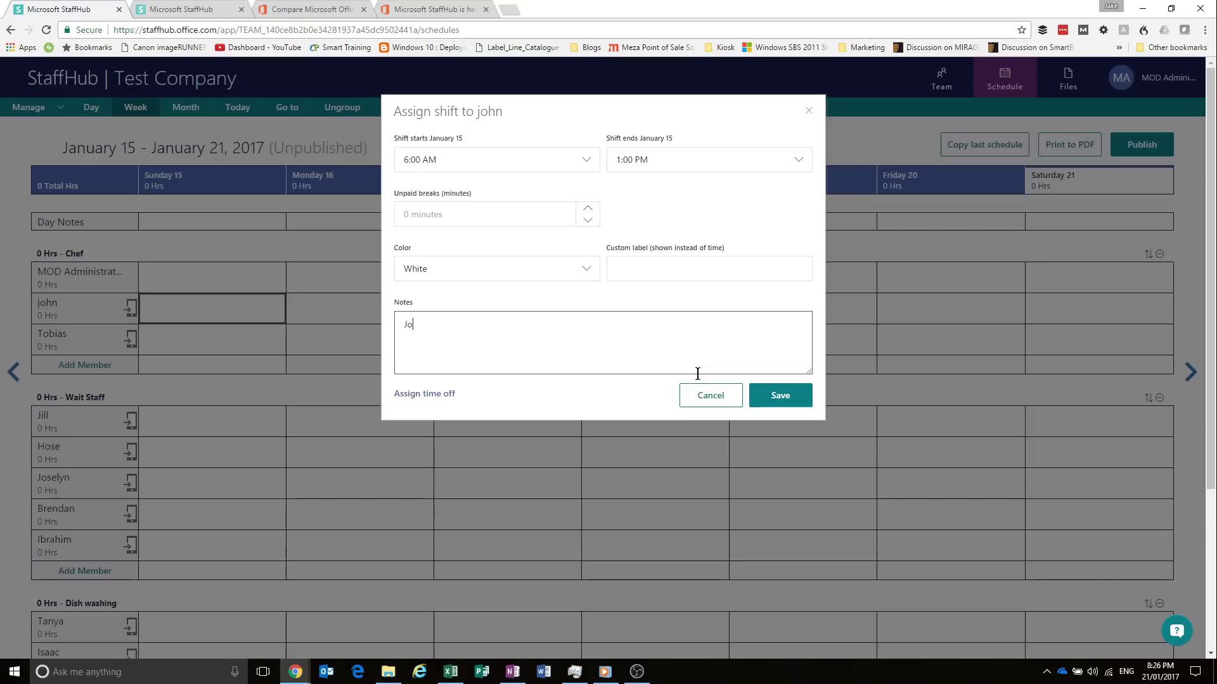
{"action": "type", "text": "John is cooking"}
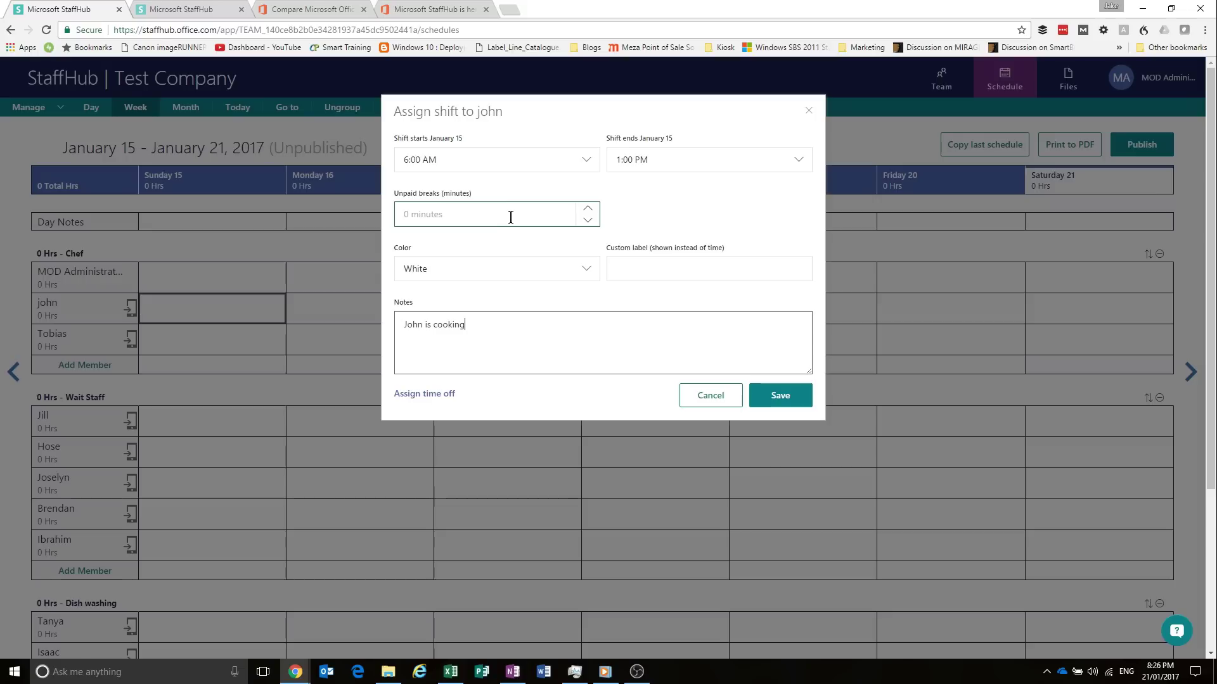
{"action": "left_click", "coordinate": [510, 214]}
{"action": "left_click", "coordinate": [588, 209]}
{"action": "left_click", "coordinate": [589, 210]}
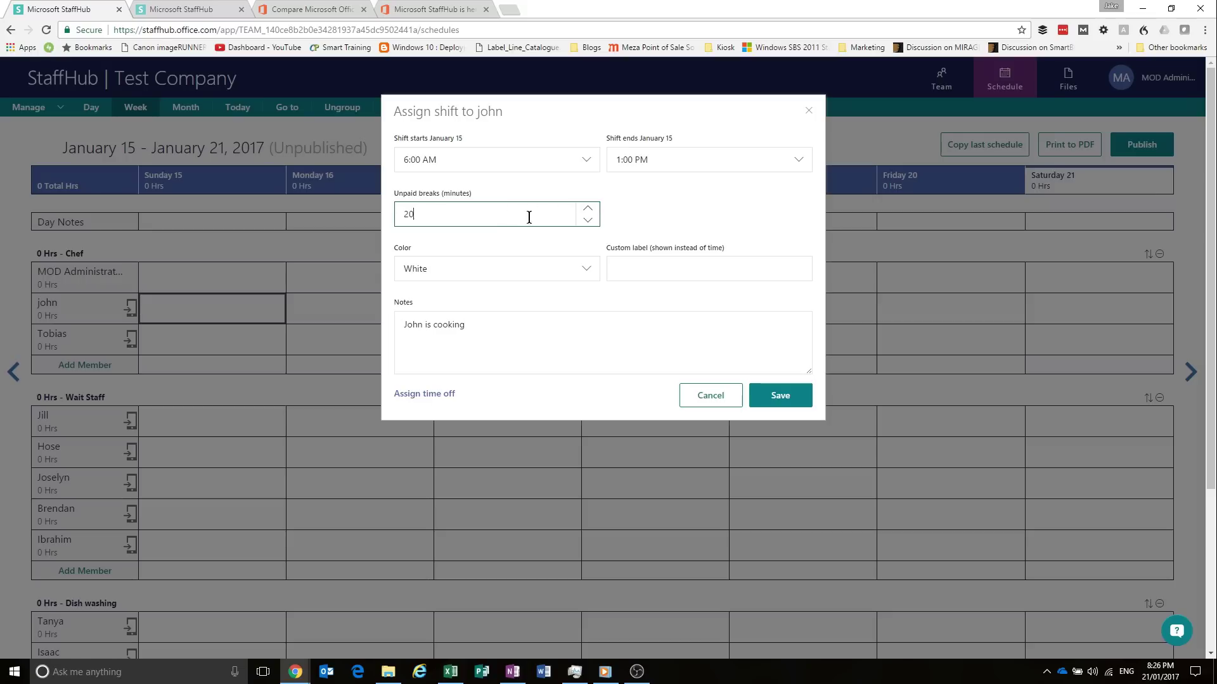
{"action": "left_click", "coordinate": [587, 209]}
{"action": "left_click", "coordinate": [778, 400]}
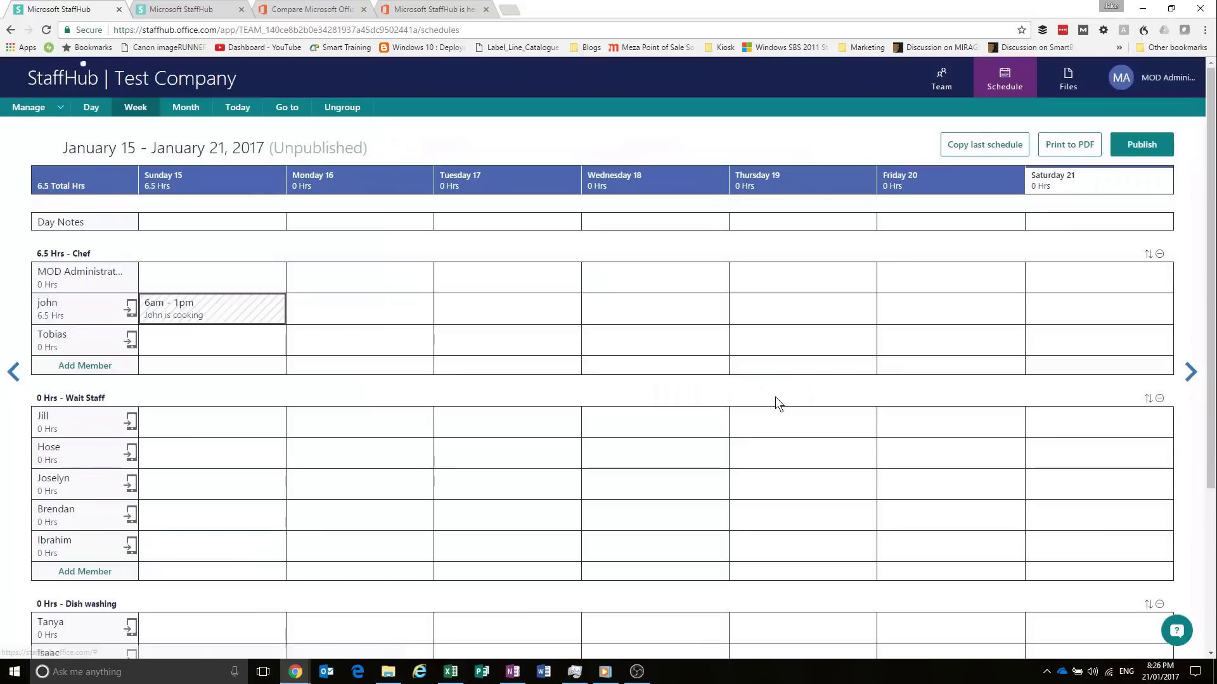
- Give the first Chef the same 6am–1pm shift on Monday 16
{"action": "left_click", "coordinate": [425, 310]}
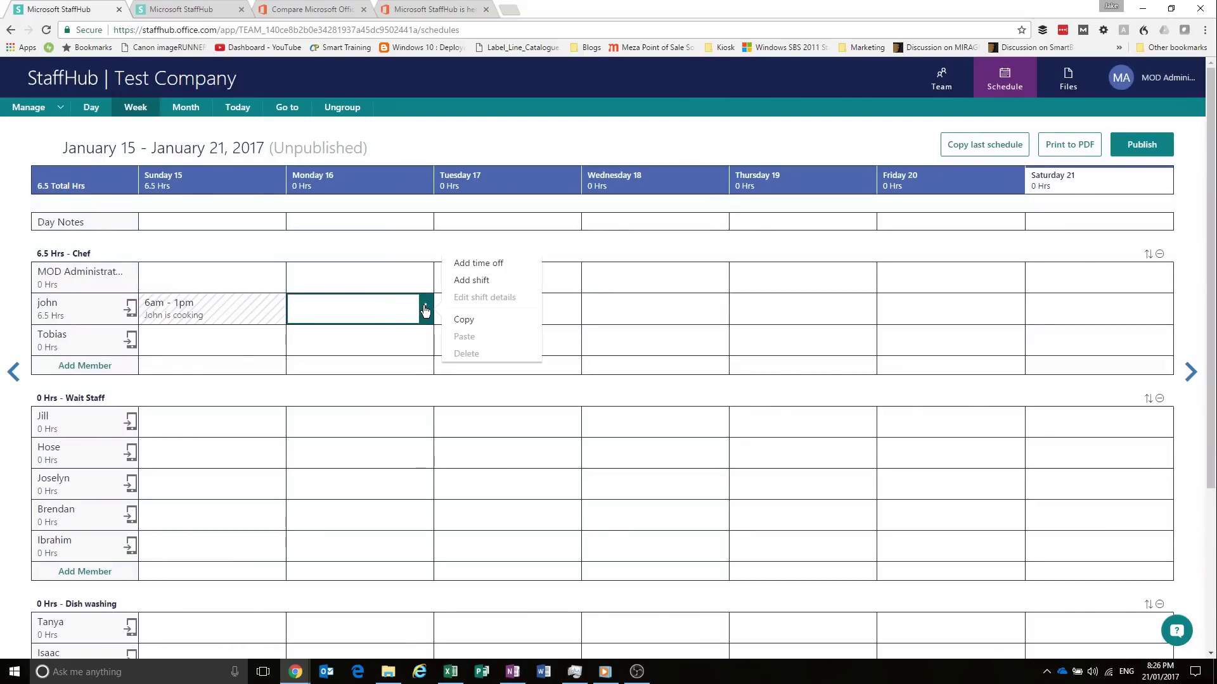
{"action": "left_click", "coordinate": [477, 286]}
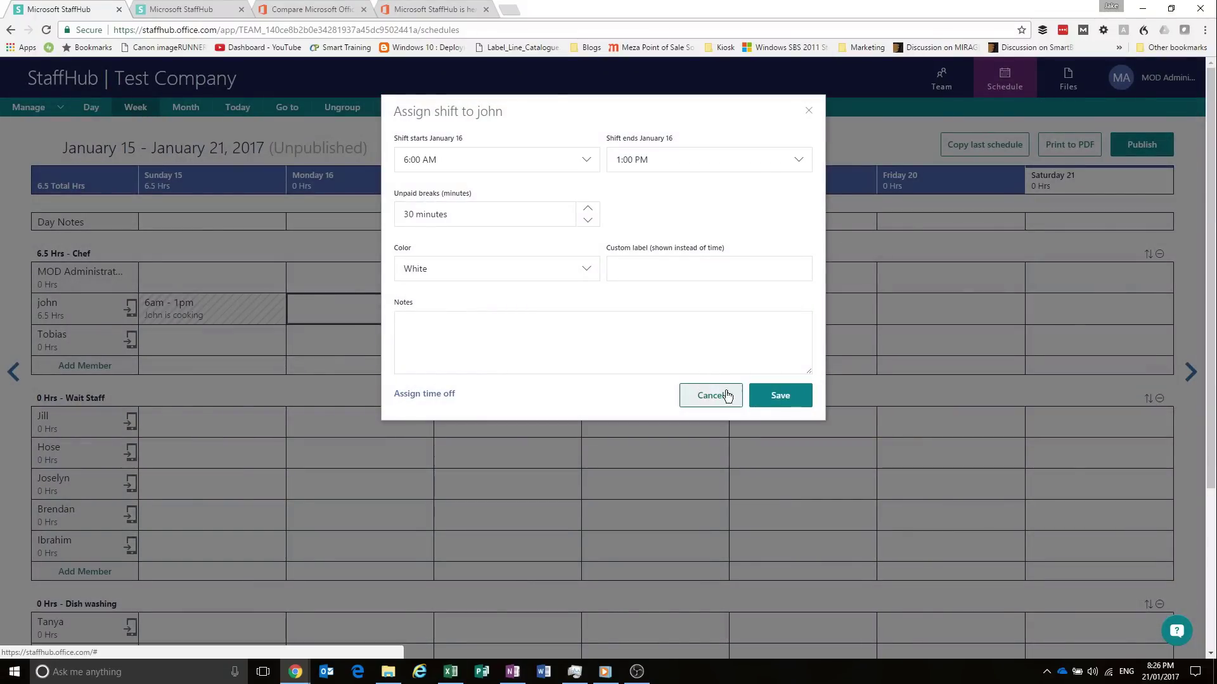
{"action": "left_click", "coordinate": [780, 395]}
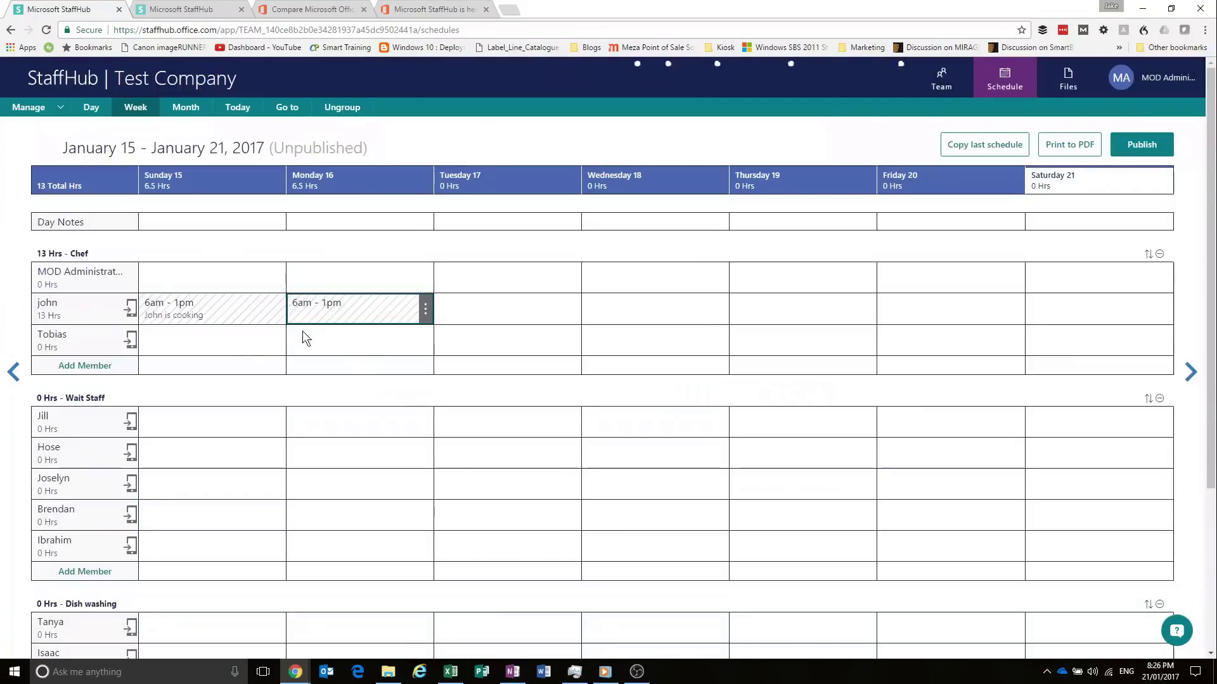
{"action": "left_click", "coordinate": [243, 345]}
{"action": "left_click", "coordinate": [279, 345]}
- Create a blue 6am–1pm Sunday 15 shift for the second Chef
{"action": "left_click", "coordinate": [279, 346]}
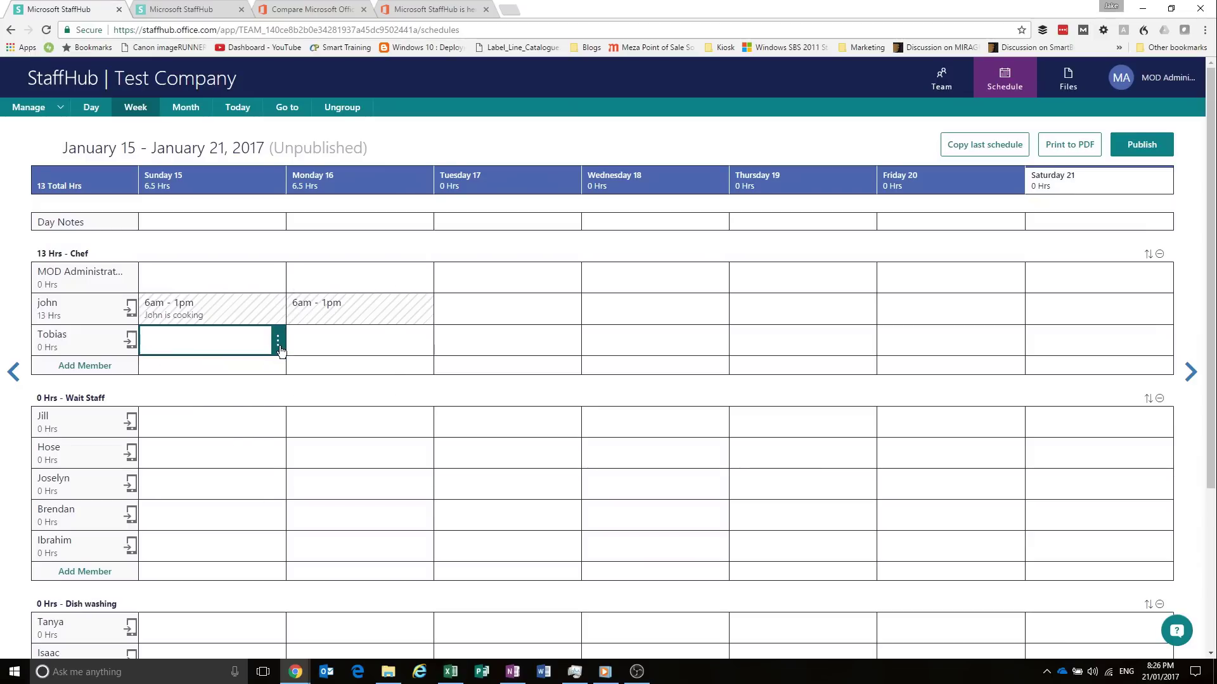
{"action": "left_click", "coordinate": [279, 346]}
{"action": "left_click", "coordinate": [255, 343]}
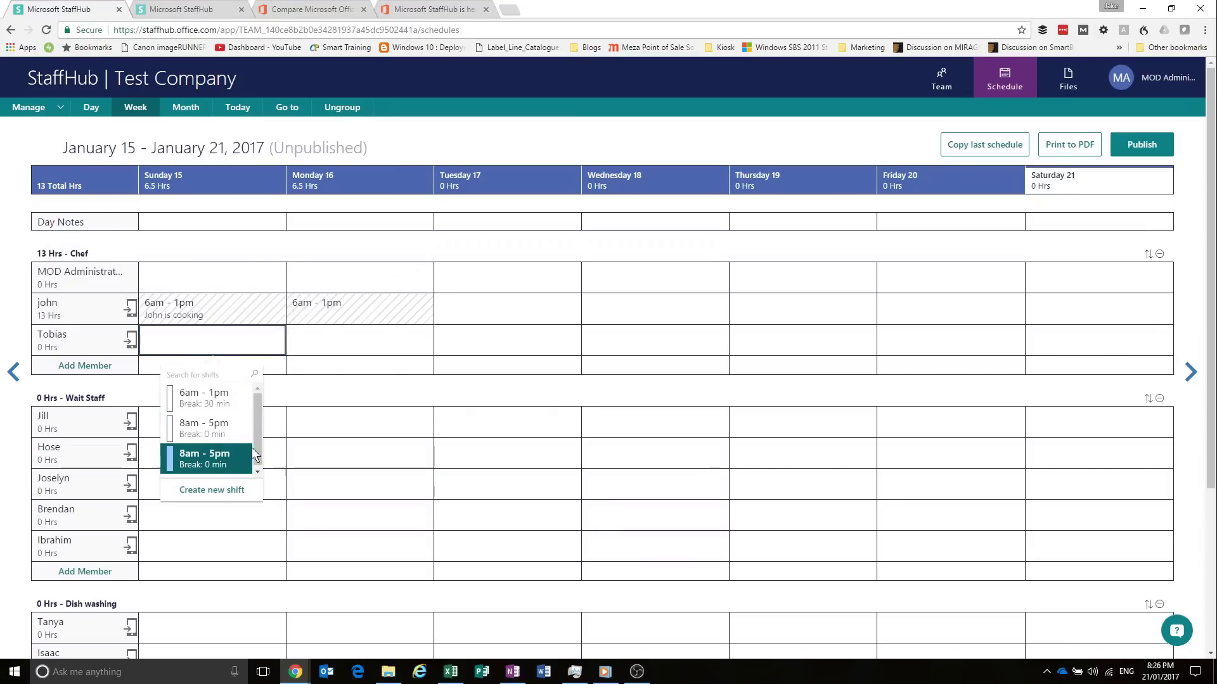
{"action": "left_click", "coordinate": [206, 495]}
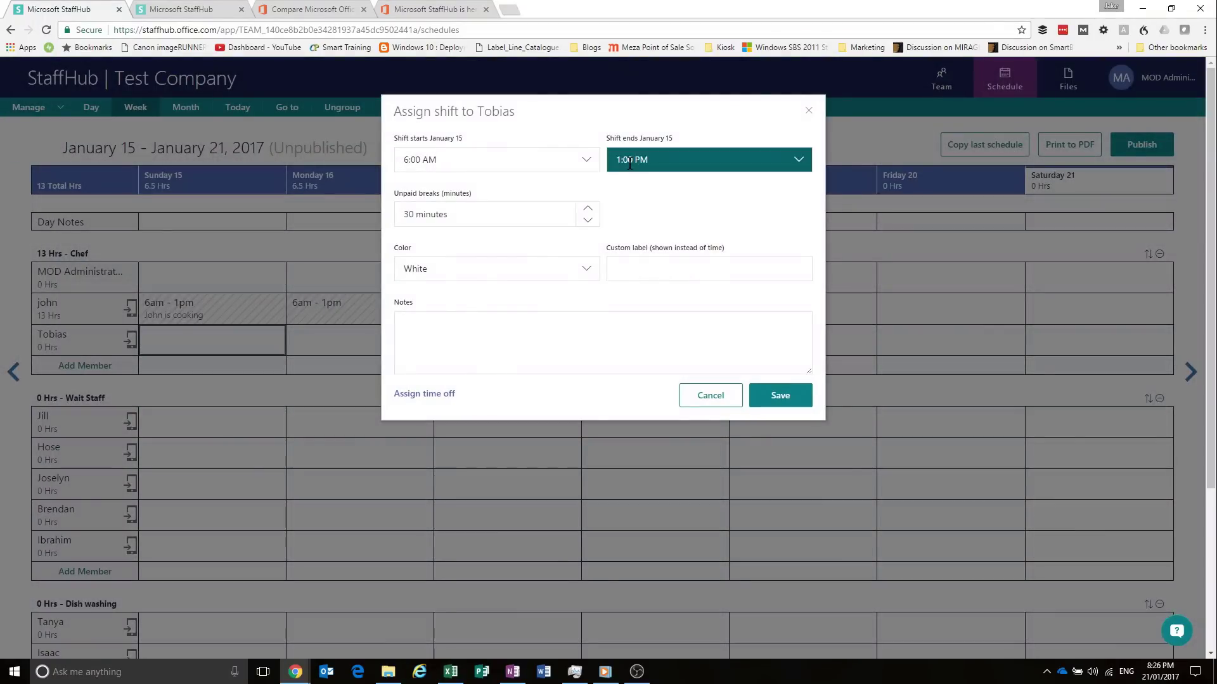
{"action": "left_click", "coordinate": [589, 270]}
{"action": "left_click", "coordinate": [531, 321]}
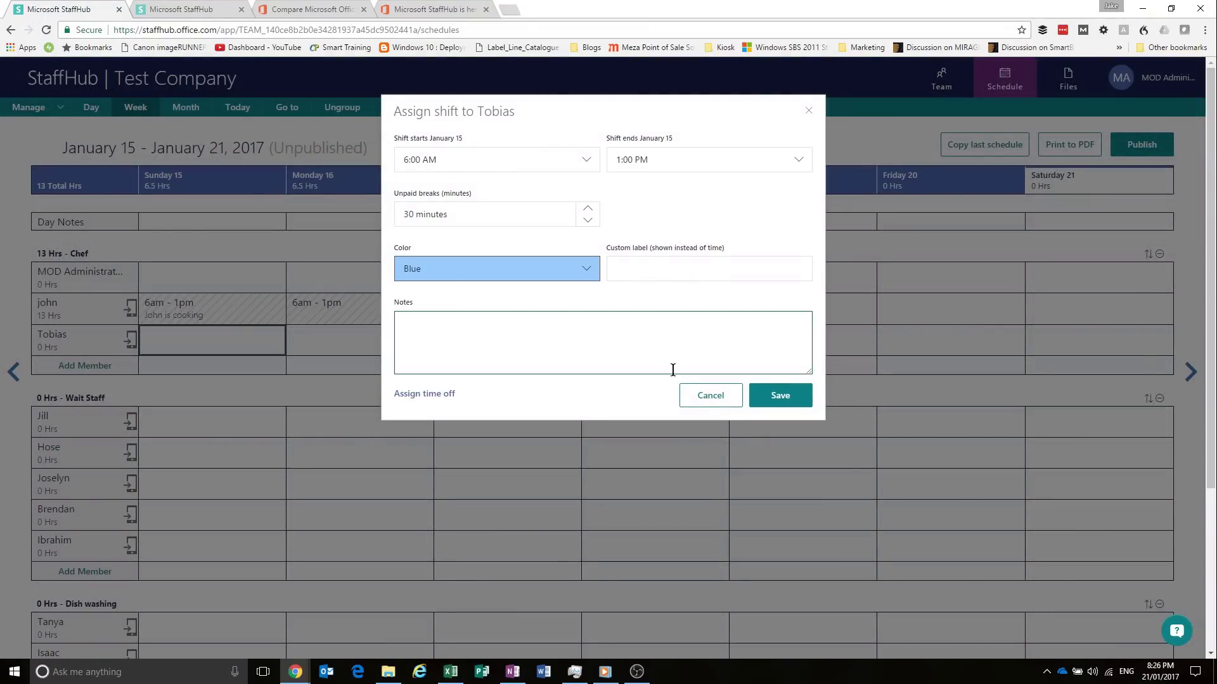
{"action": "left_click", "coordinate": [765, 391]}
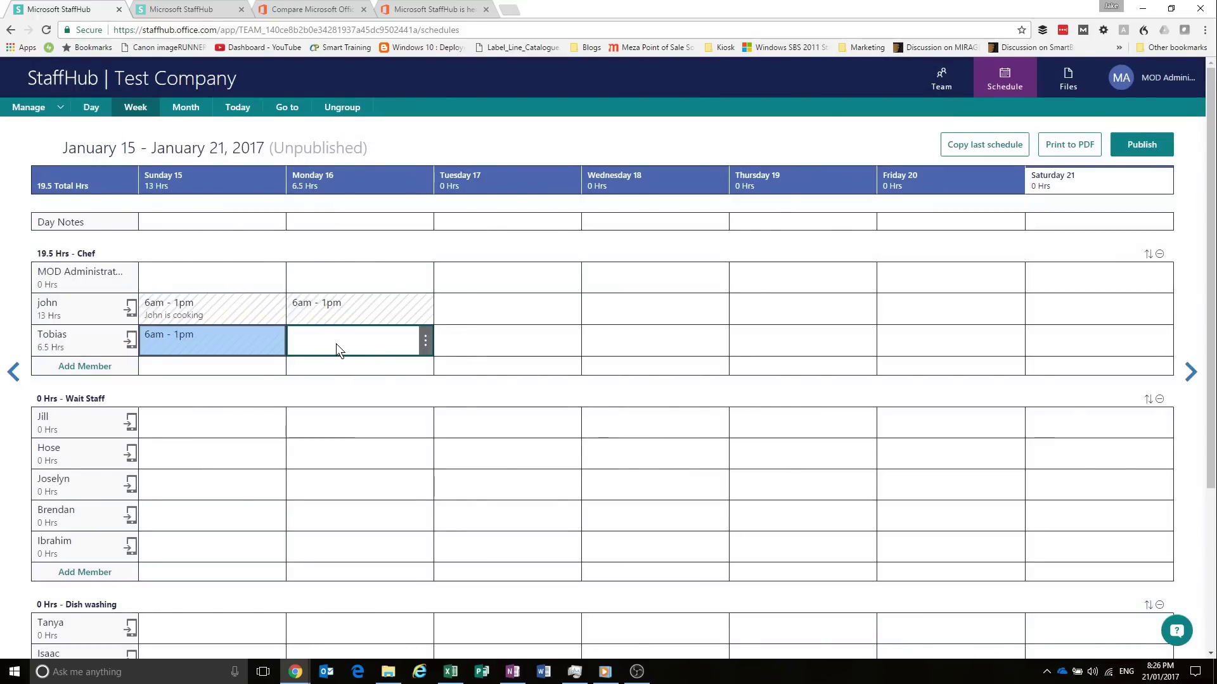
- Add a 12:45pm–7:45pm Monday 16 shift for the second Chef
{"action": "left_click", "coordinate": [407, 345]}
{"action": "left_click", "coordinate": [426, 342]}
{"action": "left_click", "coordinate": [429, 347]}
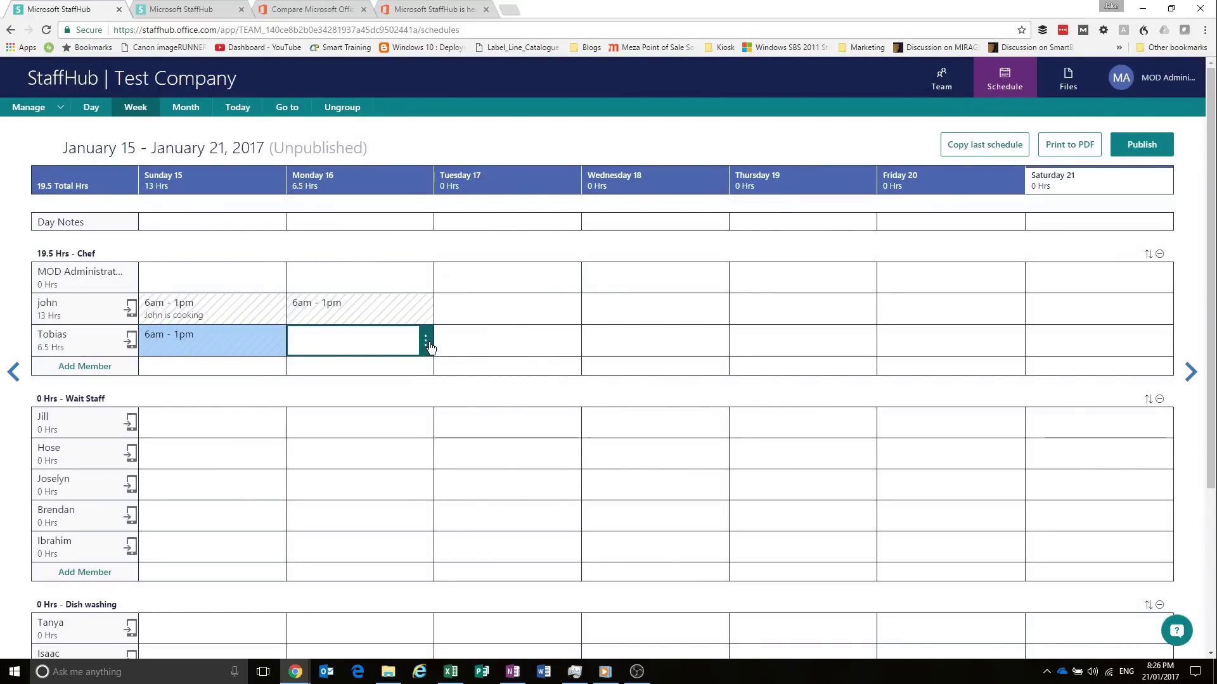
{"action": "left_click", "coordinate": [427, 345]}
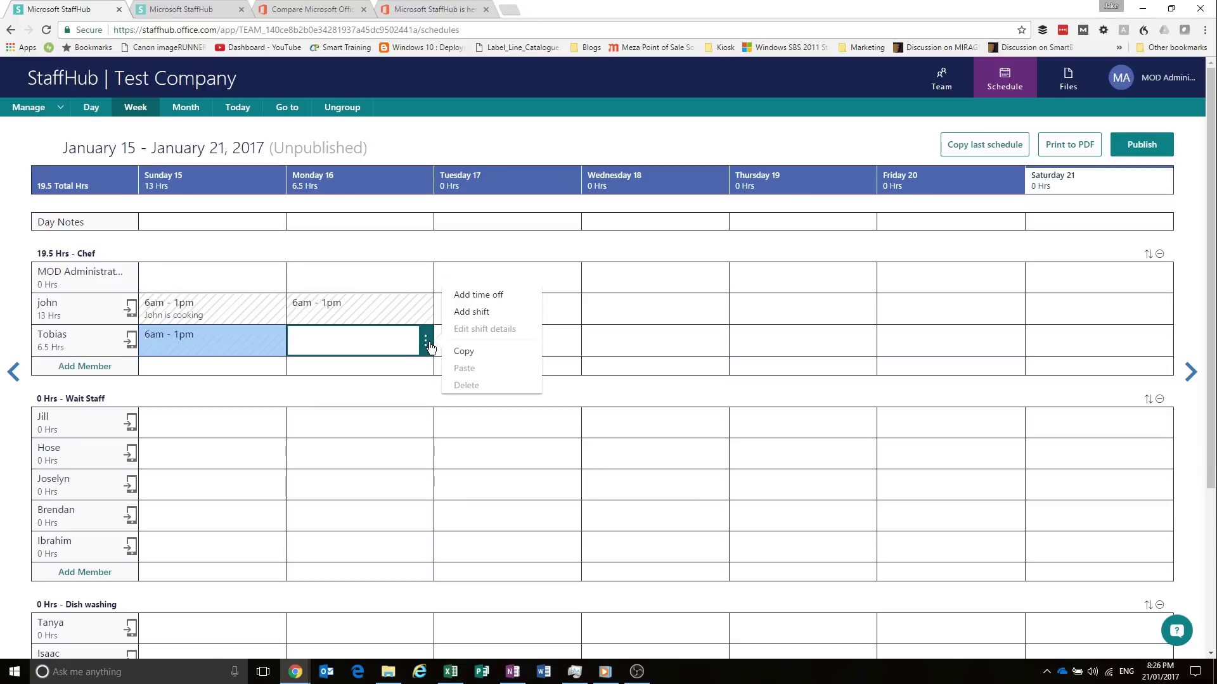
{"action": "left_click", "coordinate": [476, 320]}
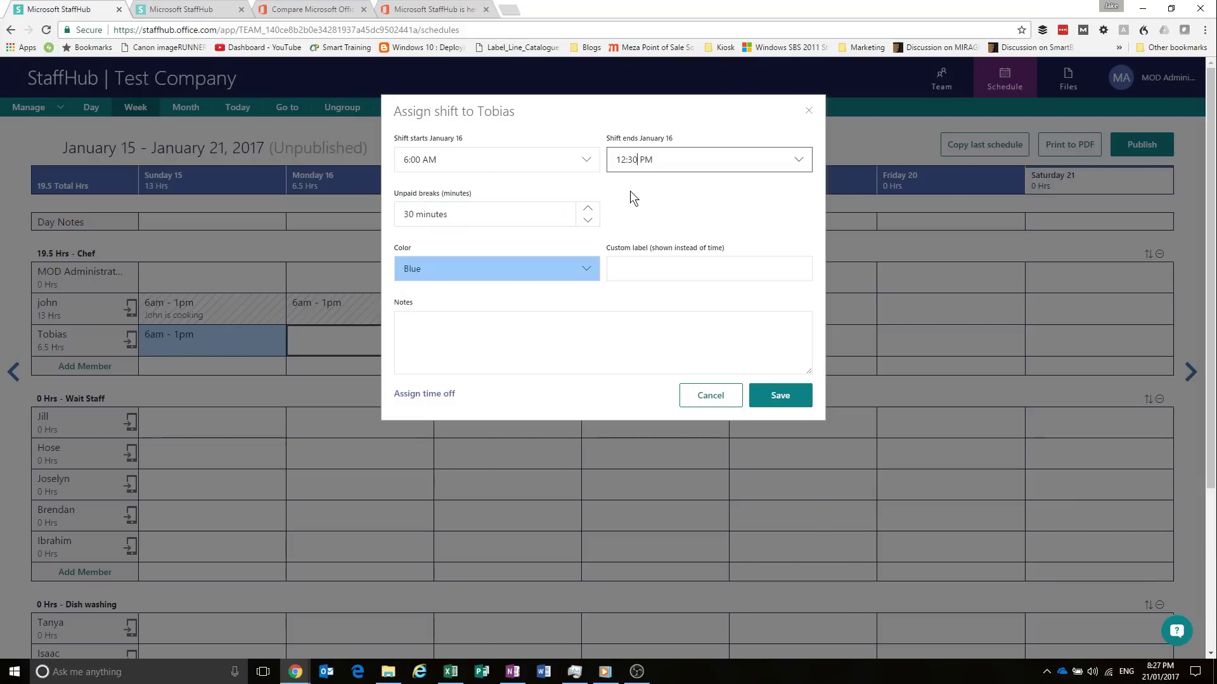
{"action": "left_click", "coordinate": [637, 160]}
{"action": "left_click", "coordinate": [545, 161]}
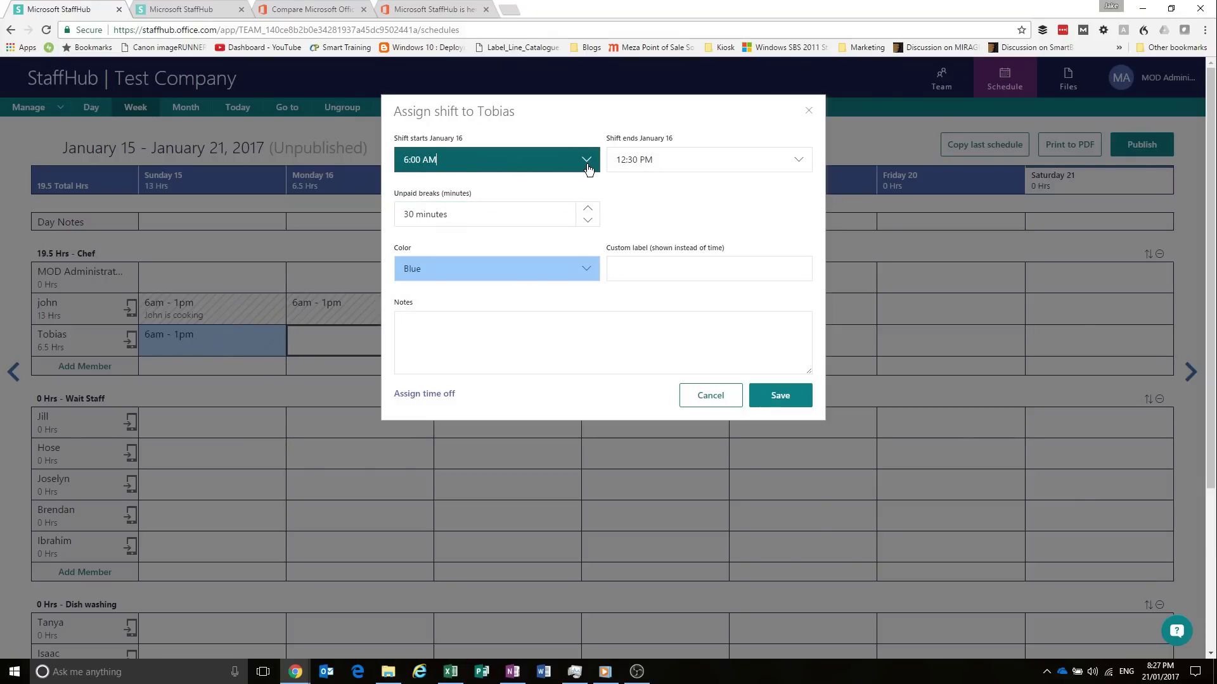
{"action": "left_click", "coordinate": [587, 161]}
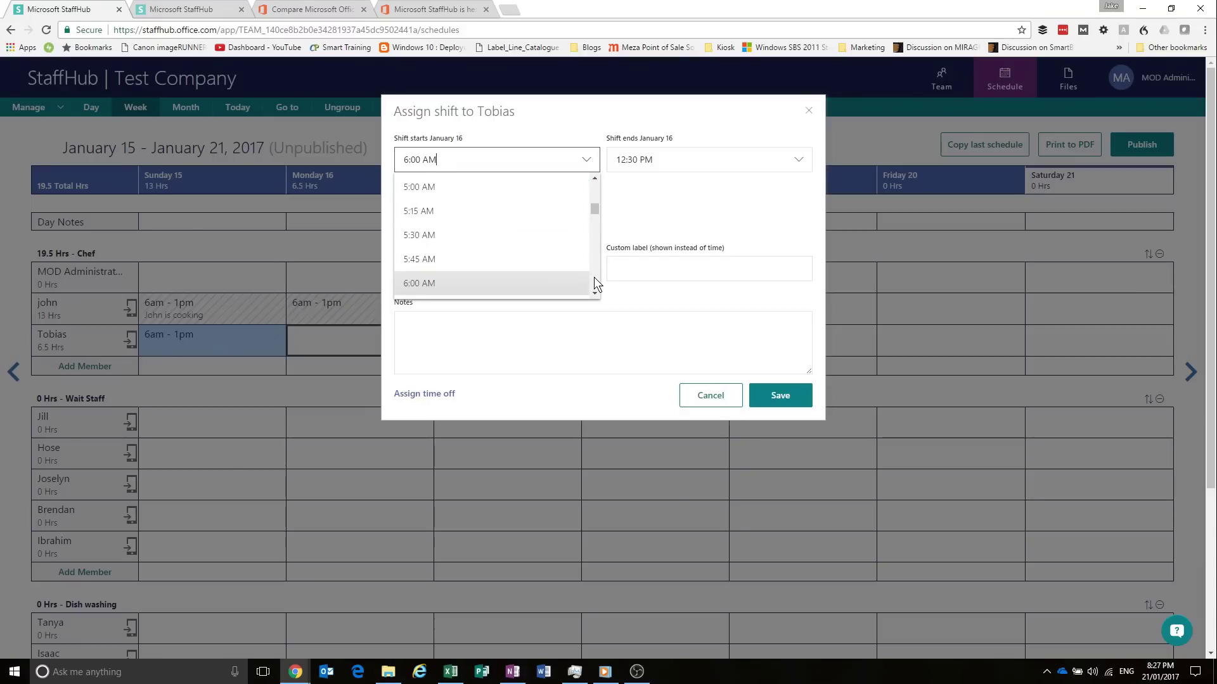
{"action": "scroll", "coordinate": [595, 282], "scroll_direction": "down", "scroll_amount": 7}
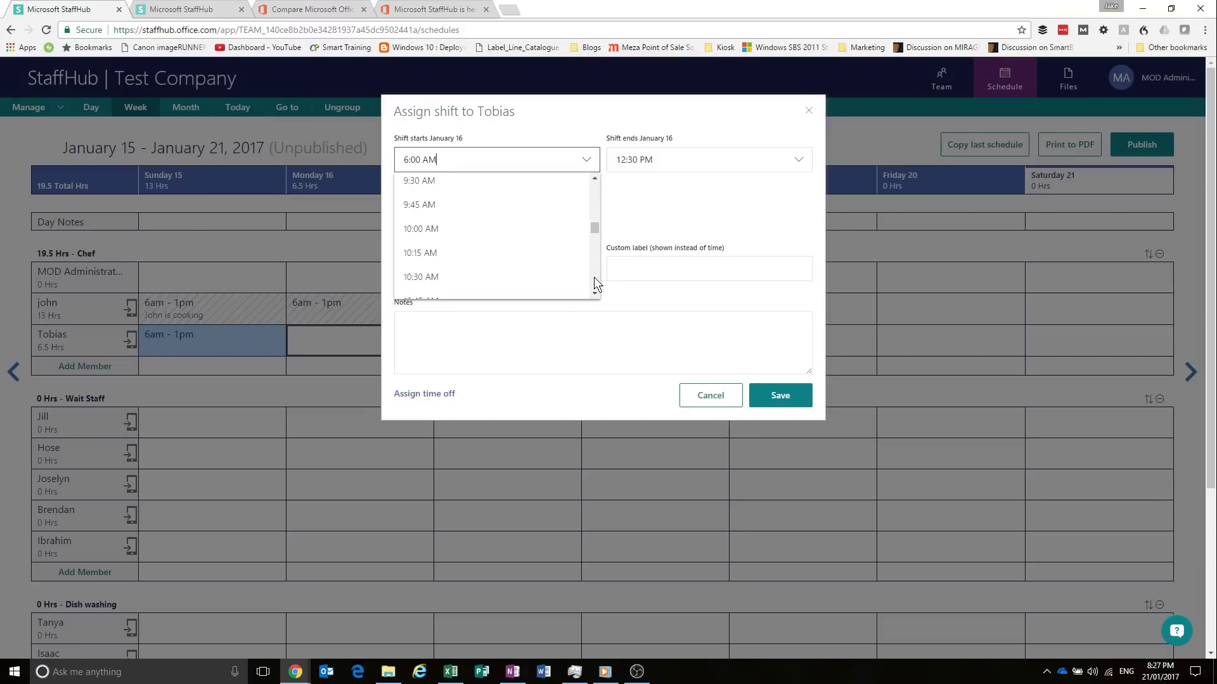
{"action": "scroll", "coordinate": [596, 282], "scroll_direction": "down", "scroll_amount": 4}
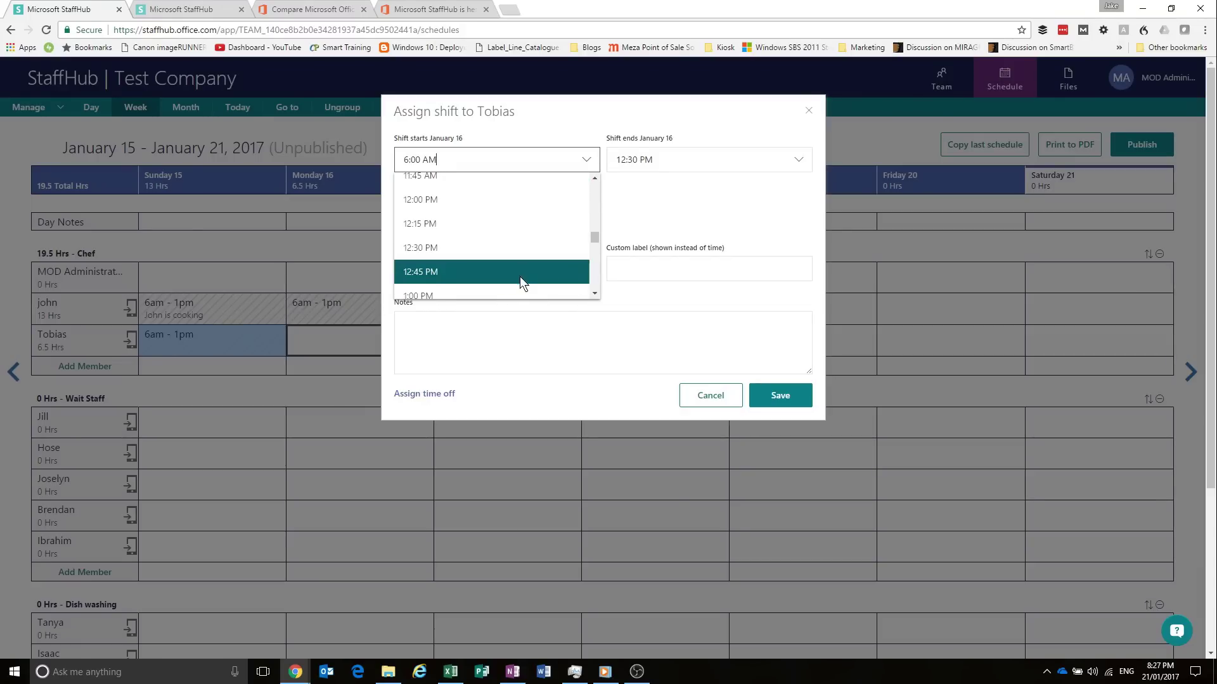
{"action": "left_click", "coordinate": [519, 278]}
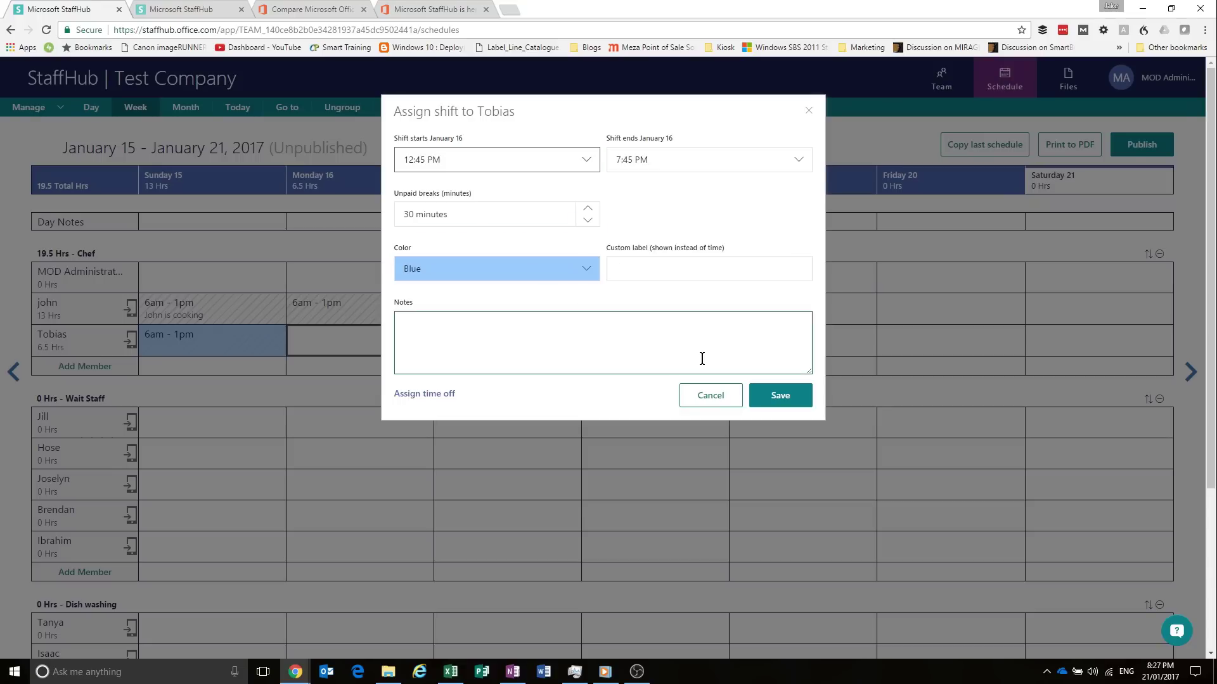
{"action": "left_click", "coordinate": [769, 396]}
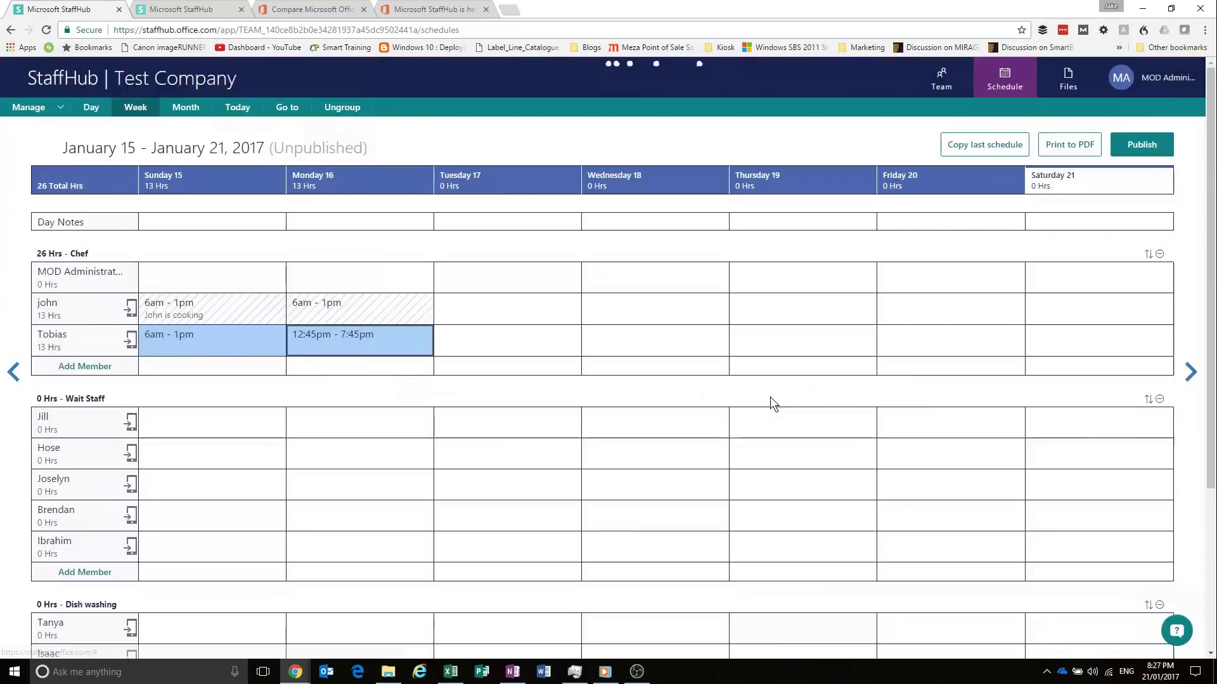
{"action": "right_click", "coordinate": [446, 353]}
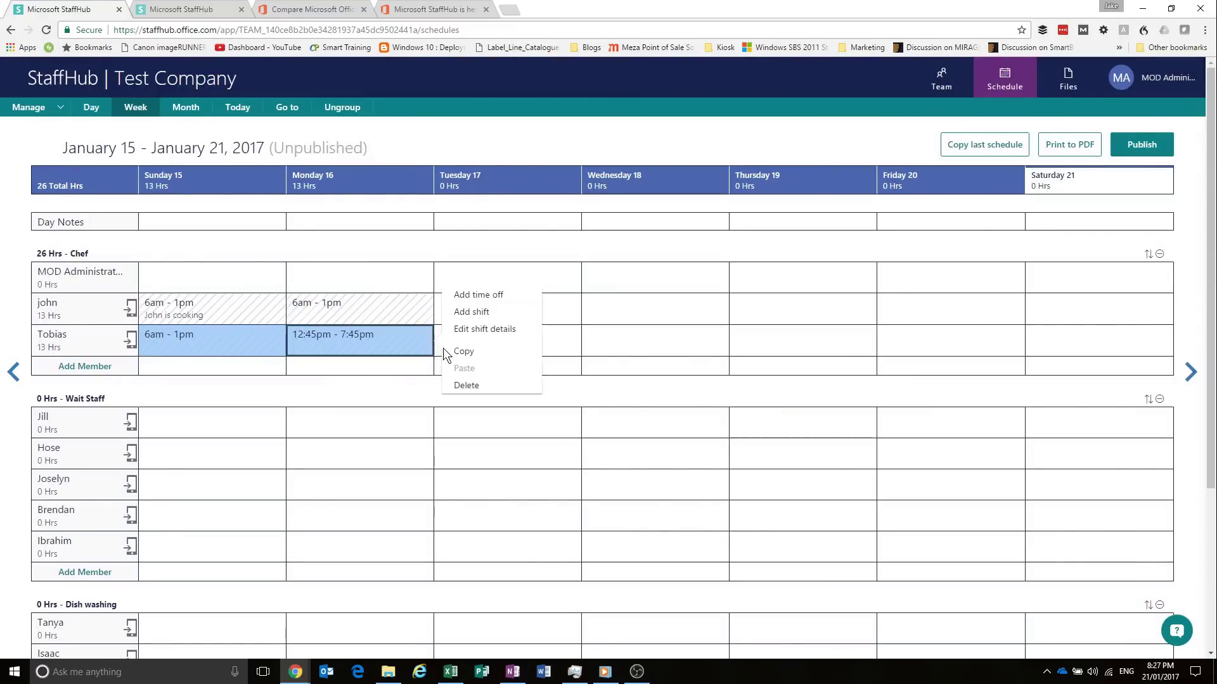
- Give the second Chef a 12:45pm–7:45pm shift on Tuesday
{"action": "left_click", "coordinate": [479, 348]}
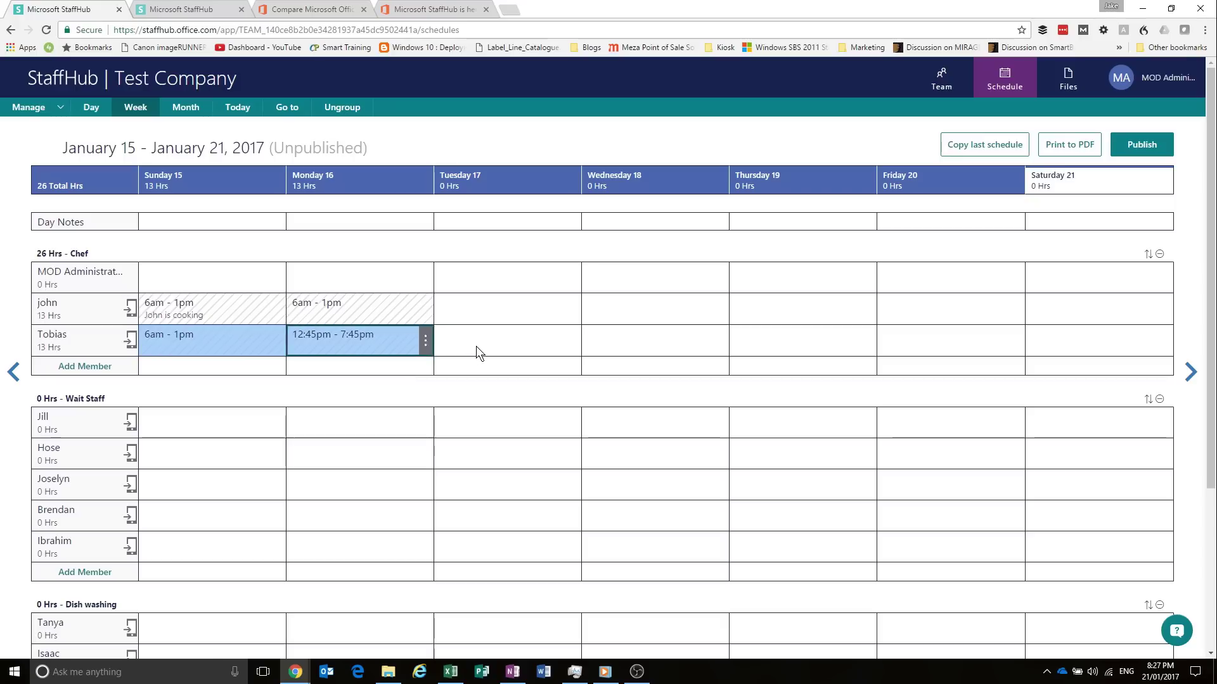
{"action": "left_click", "coordinate": [573, 341]}
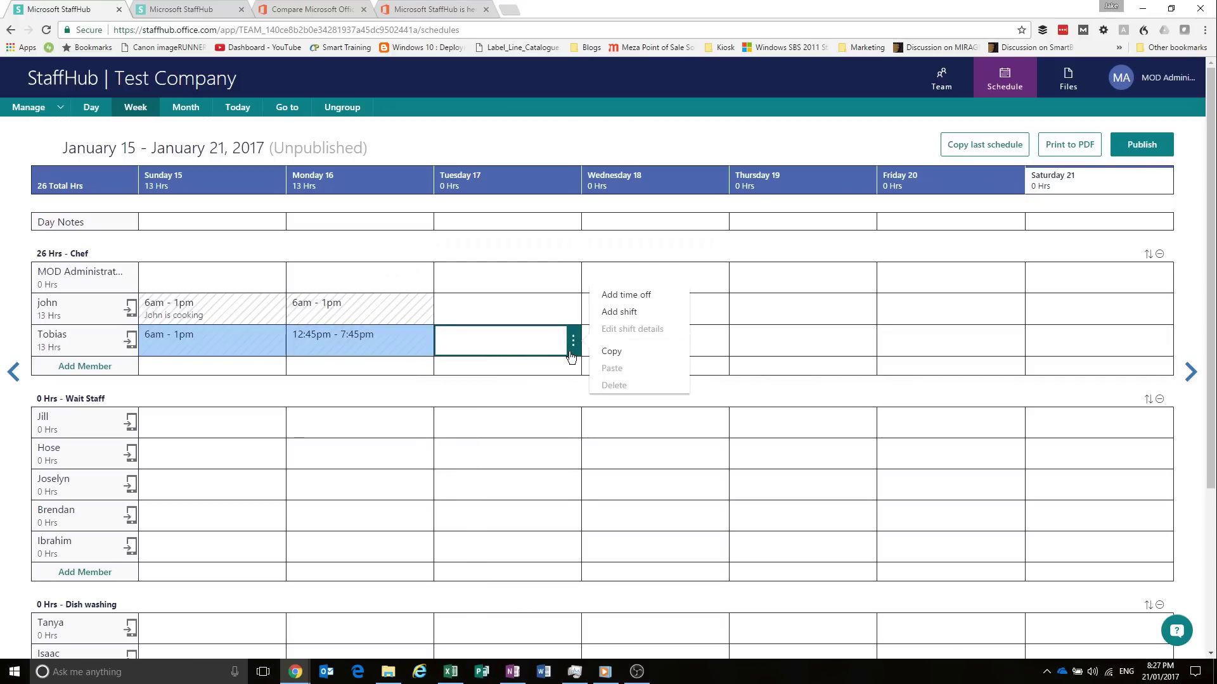
{"action": "left_click", "coordinate": [545, 343]}
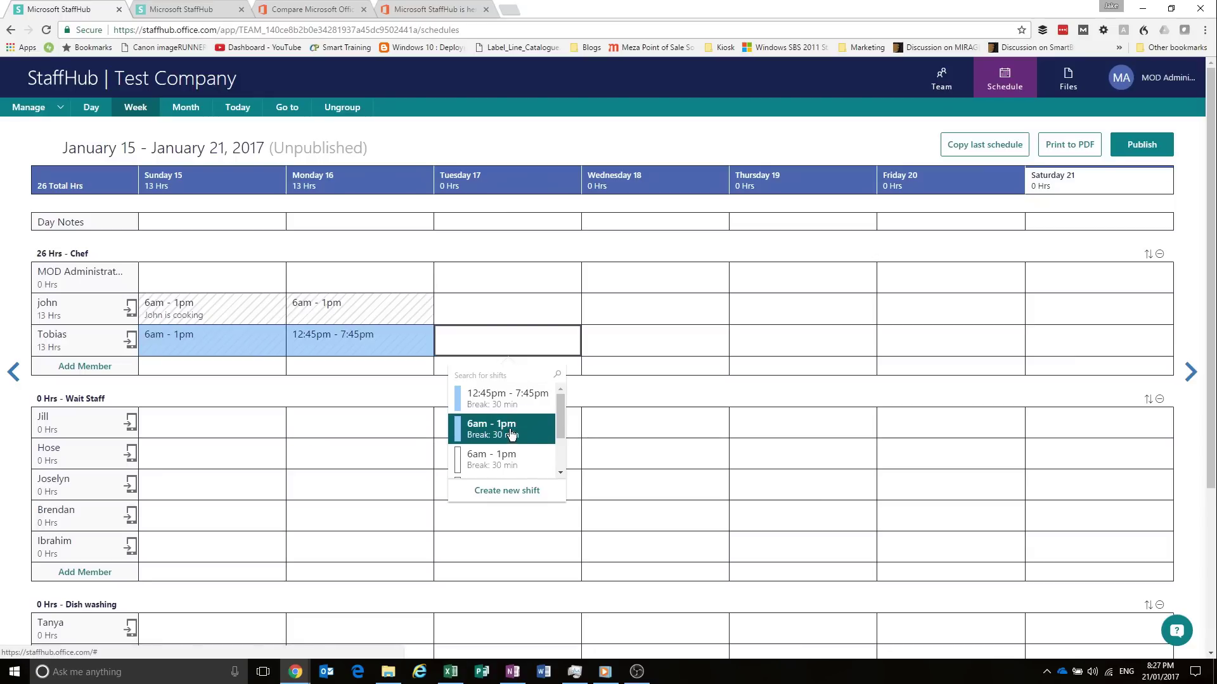
{"action": "left_click", "coordinate": [521, 401]}
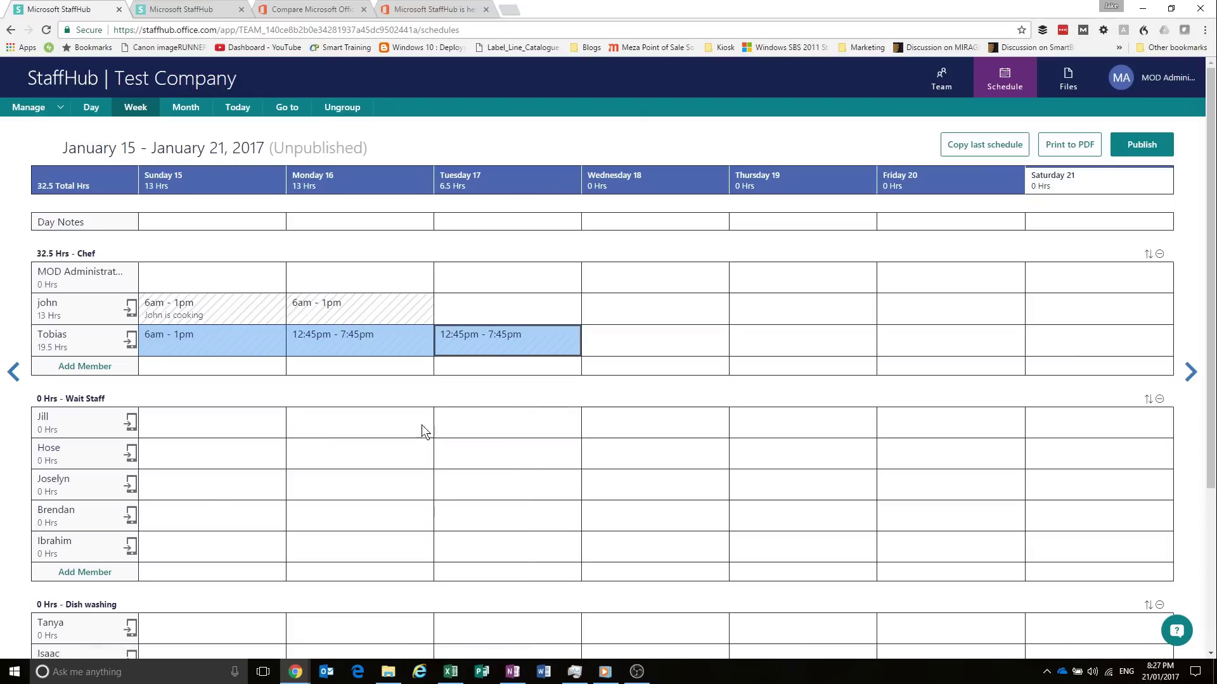
- Fill Wait Staff Sunday and Monday cells with 6am–1pm and 12:45pm–7:45pm shifts
{"action": "left_click", "coordinate": [249, 455]}
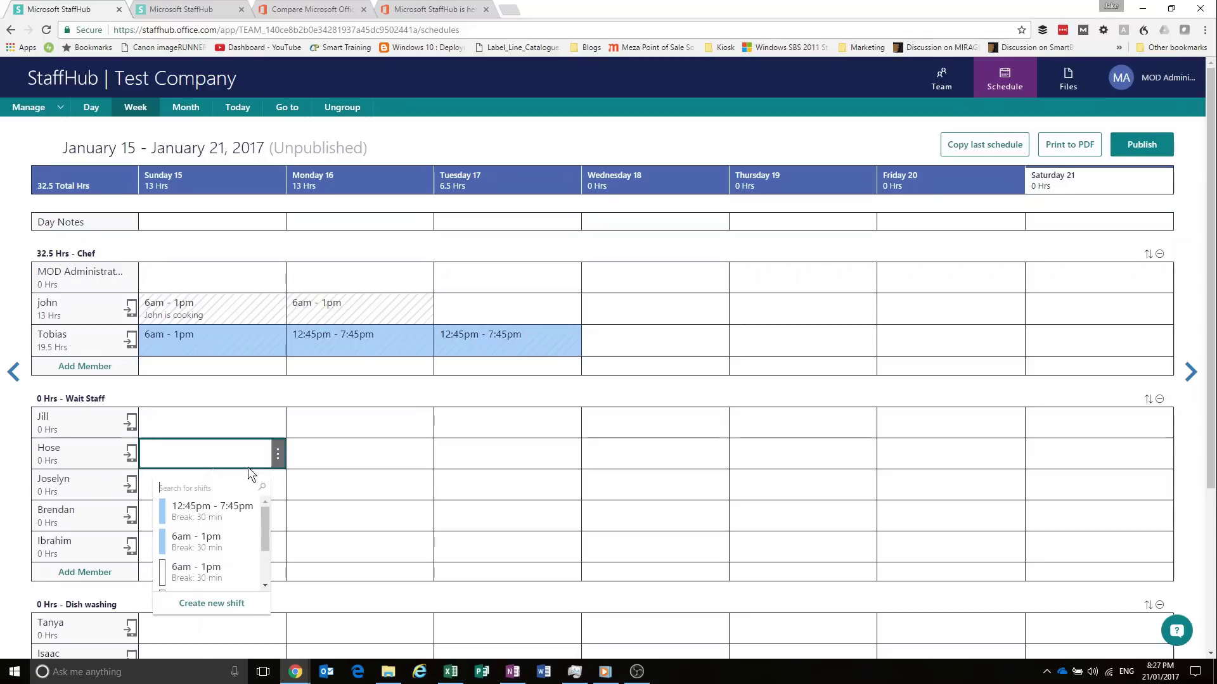
{"action": "left_click", "coordinate": [230, 523]}
{"action": "left_click", "coordinate": [352, 486]}
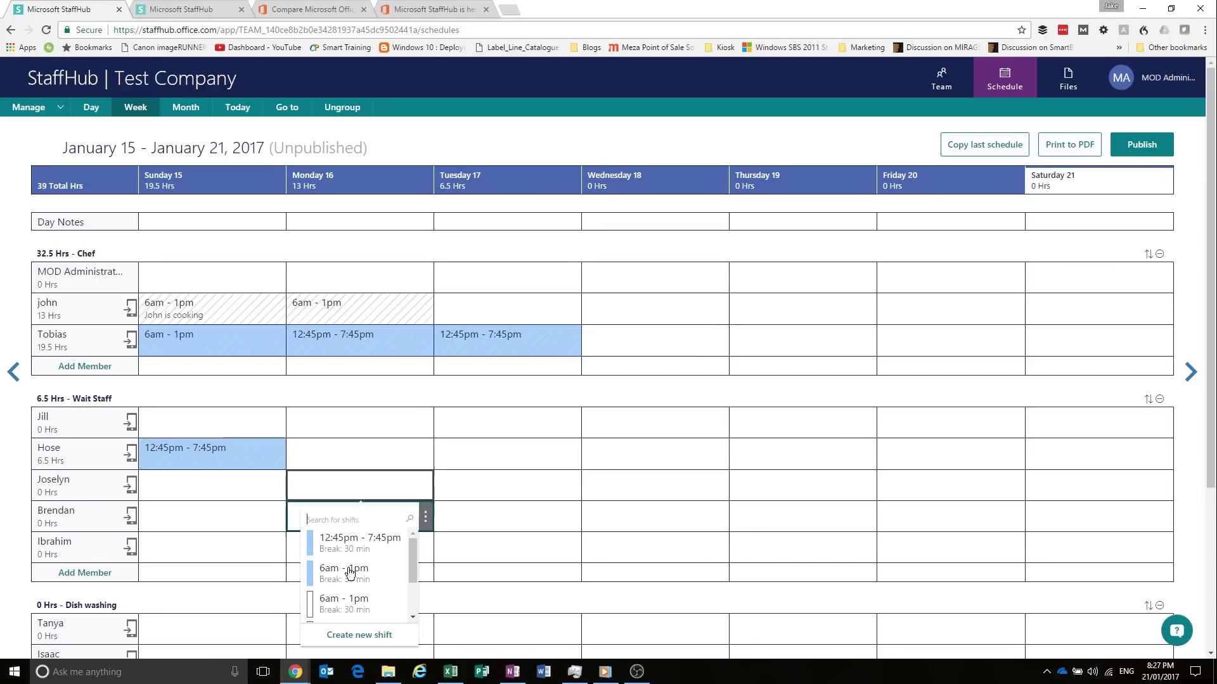
{"action": "left_click", "coordinate": [264, 555]}
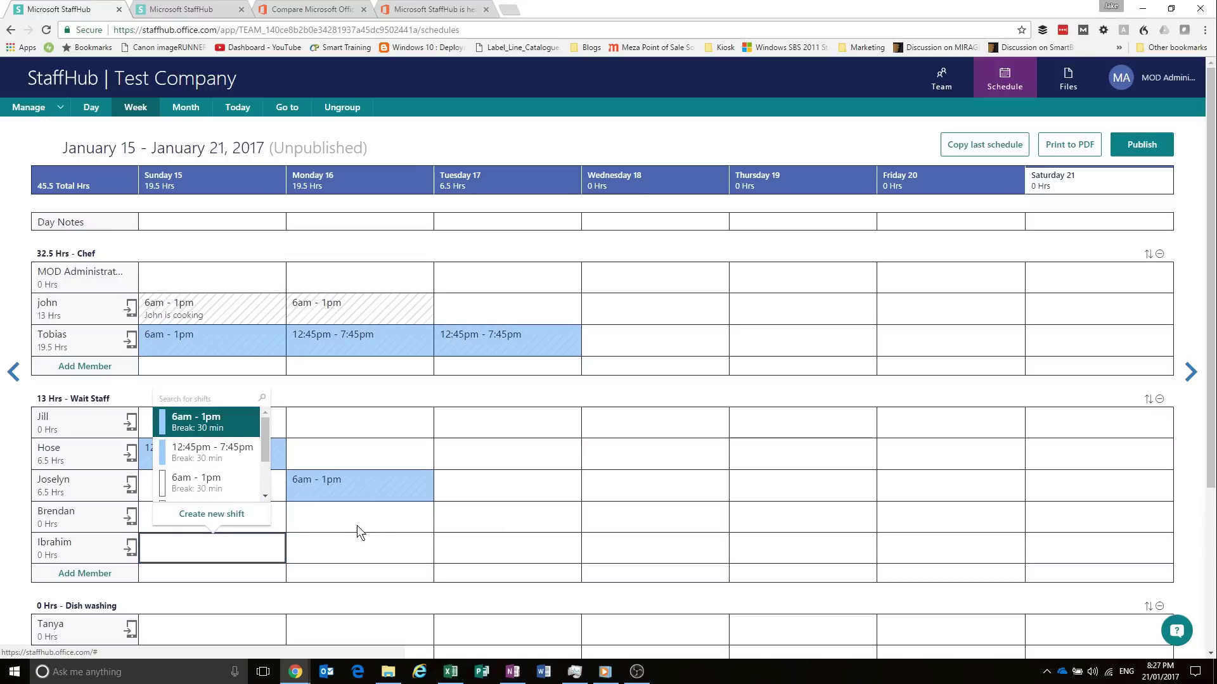
{"action": "left_click", "coordinate": [367, 559]}
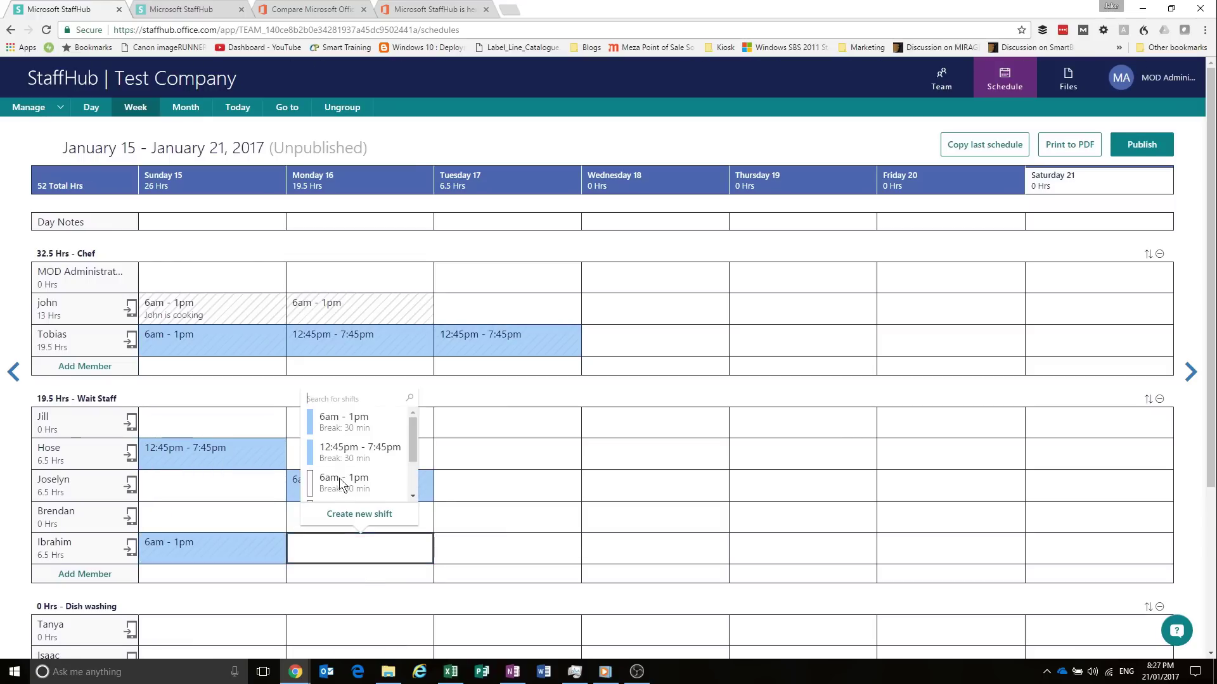
{"action": "left_click", "coordinate": [363, 480]}
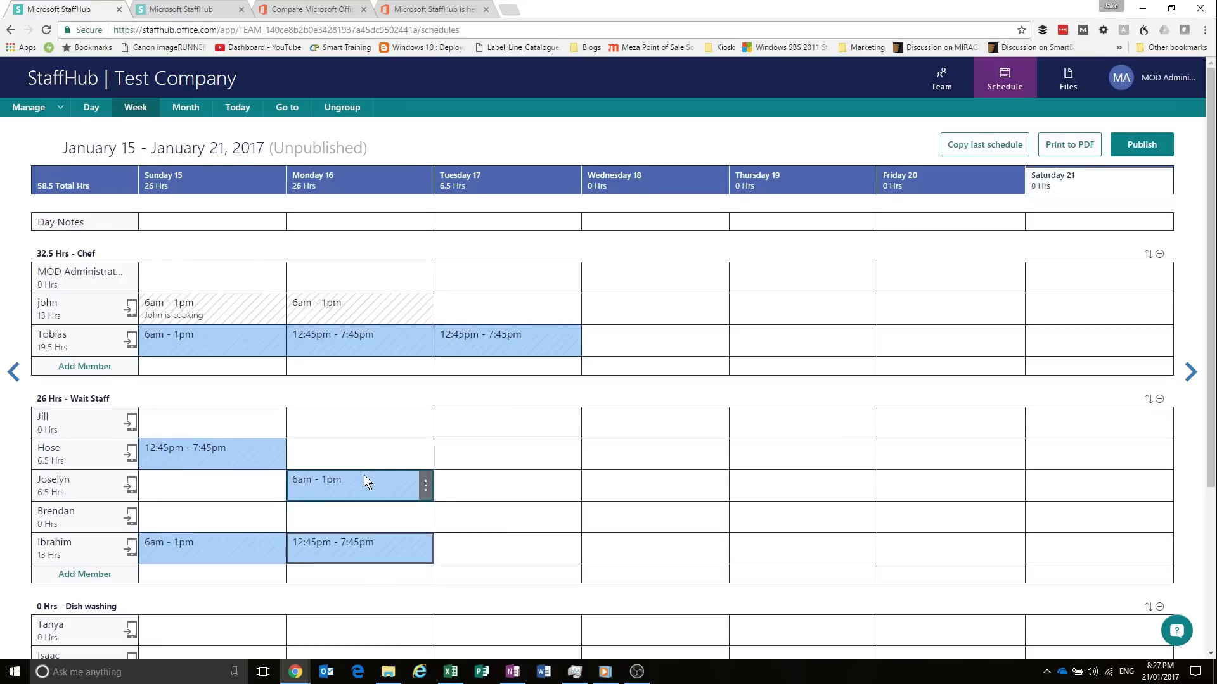
- Assign Dish washing Sunday and Monday shifts of 6am–1pm and 12:45pm–7:45pm
{"action": "scroll", "coordinate": [363, 482], "scroll_direction": "down", "scroll_amount": 2}
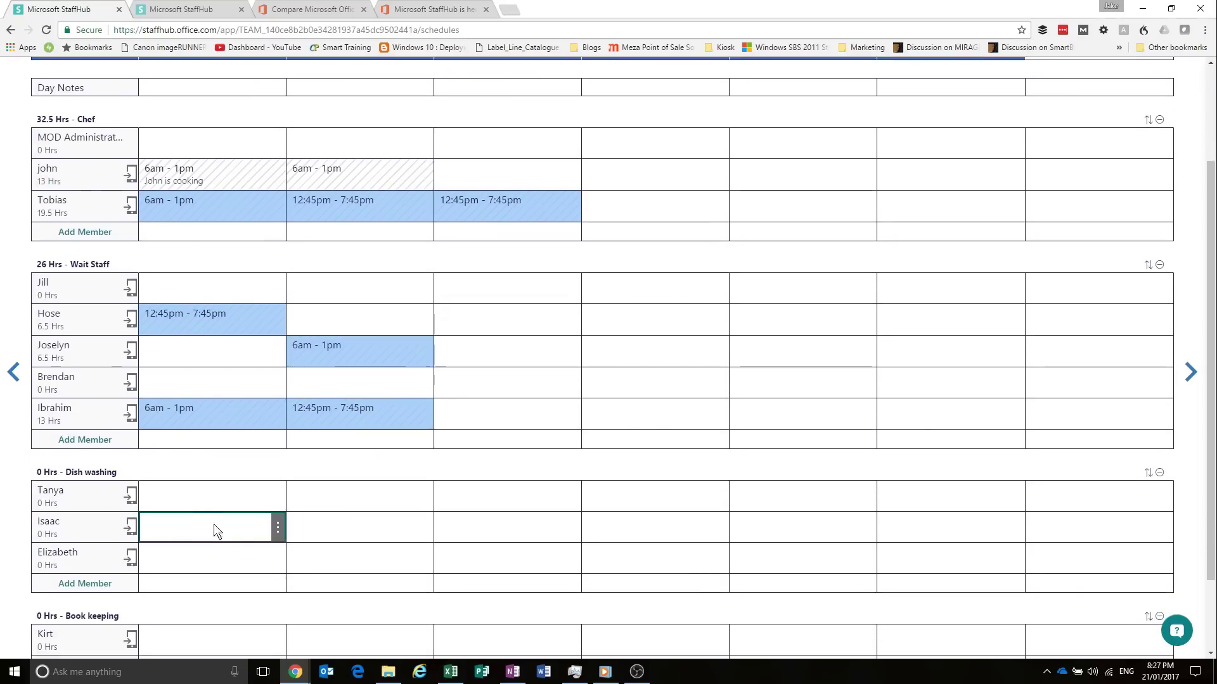
{"action": "left_click", "coordinate": [214, 526]}
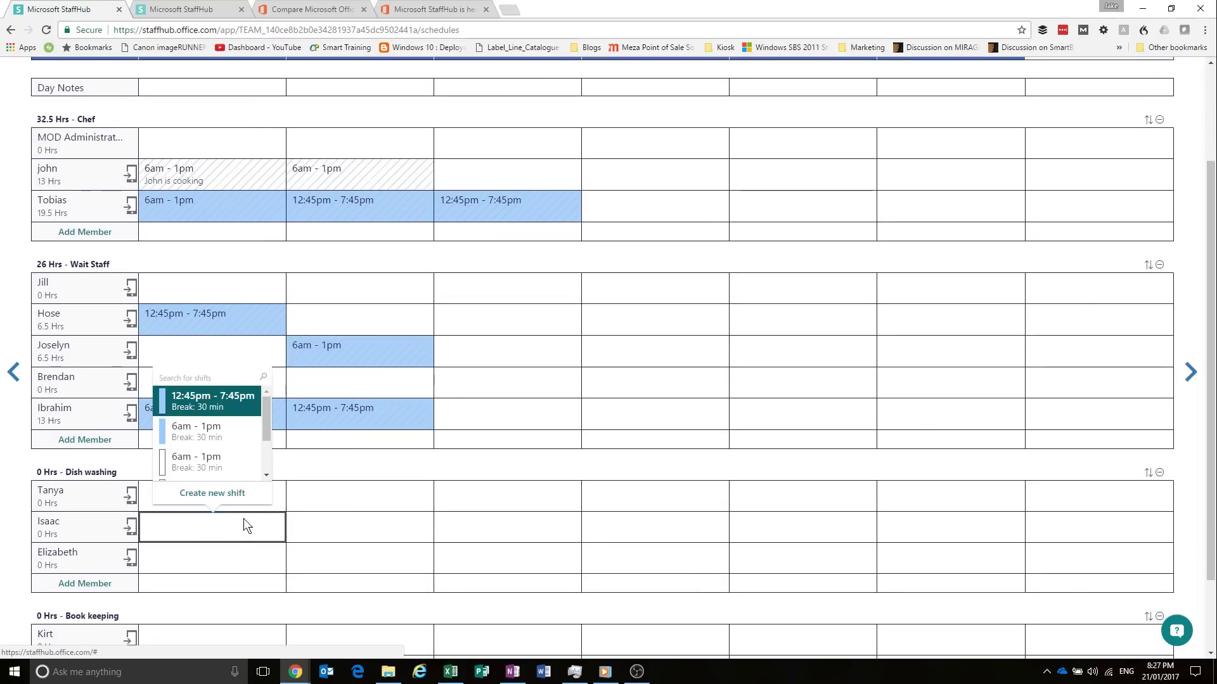
{"action": "key", "text": "Return"}
{"action": "left_click", "coordinate": [237, 557]}
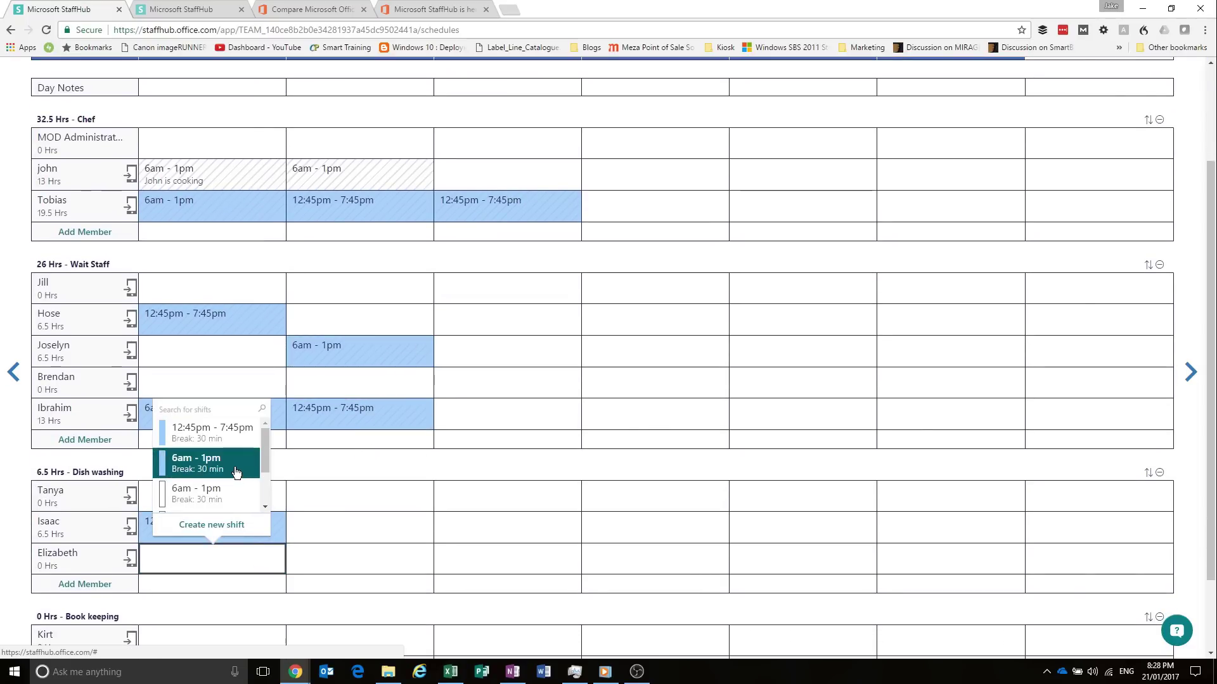
{"action": "key", "text": "Return"}
{"action": "left_click", "coordinate": [337, 522]}
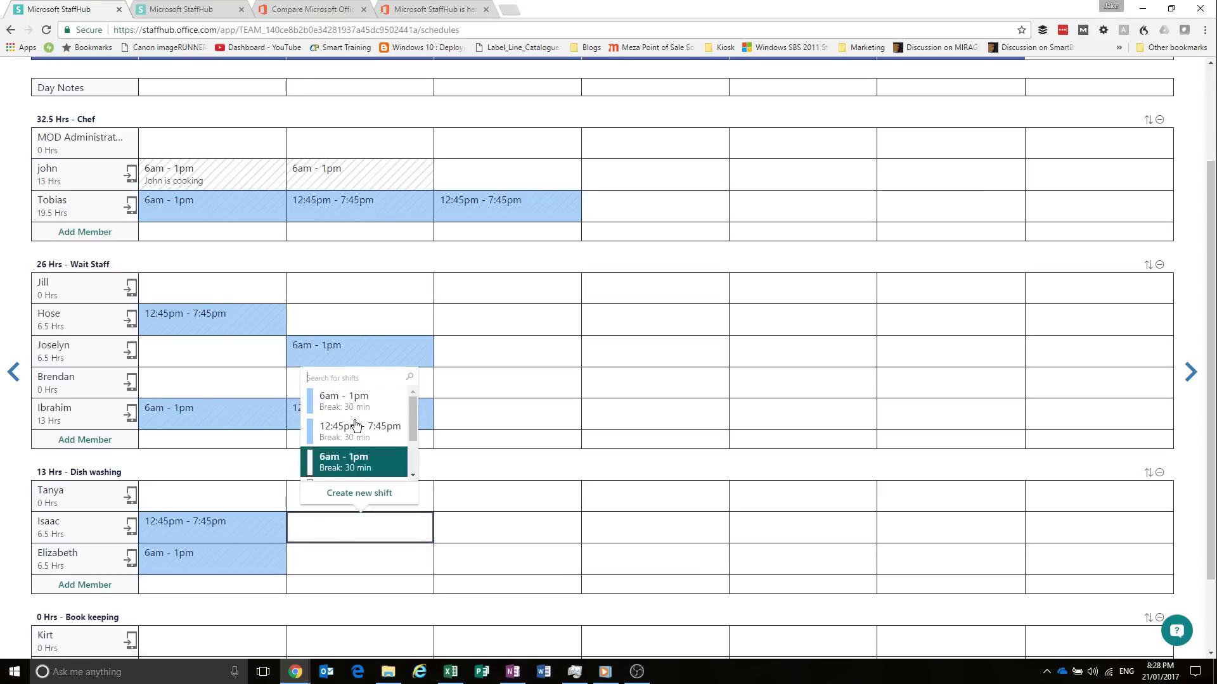
{"action": "key", "text": "Return"}
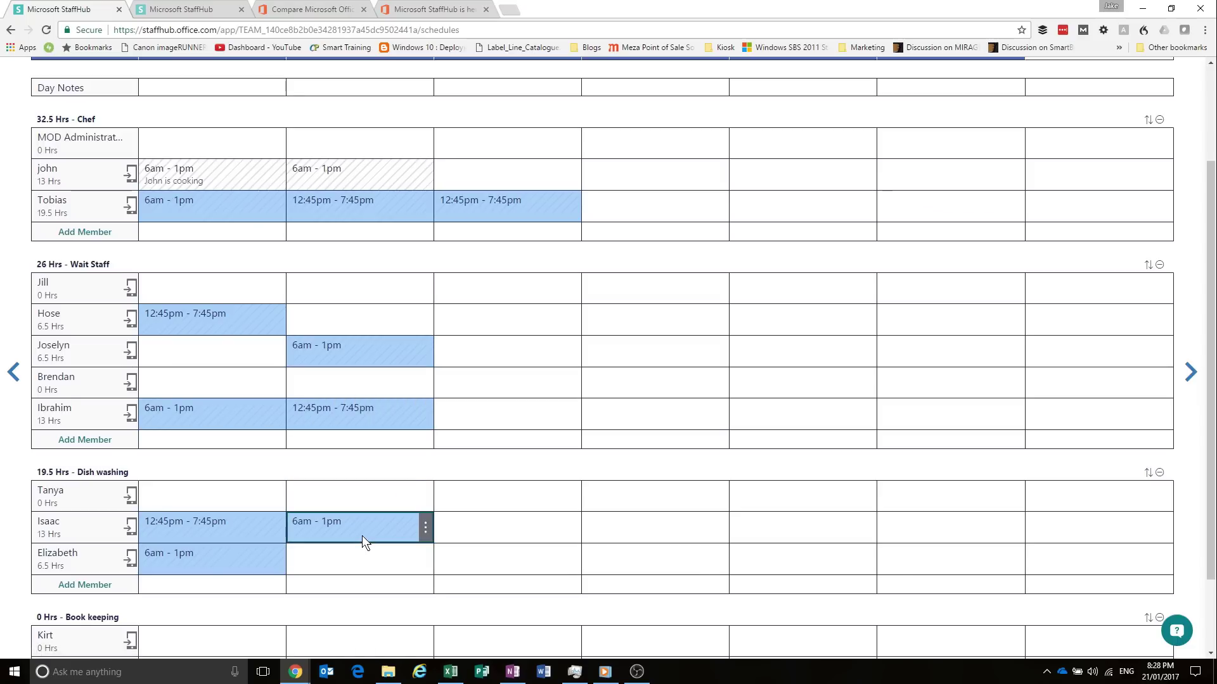
{"action": "left_click", "coordinate": [362, 535]}
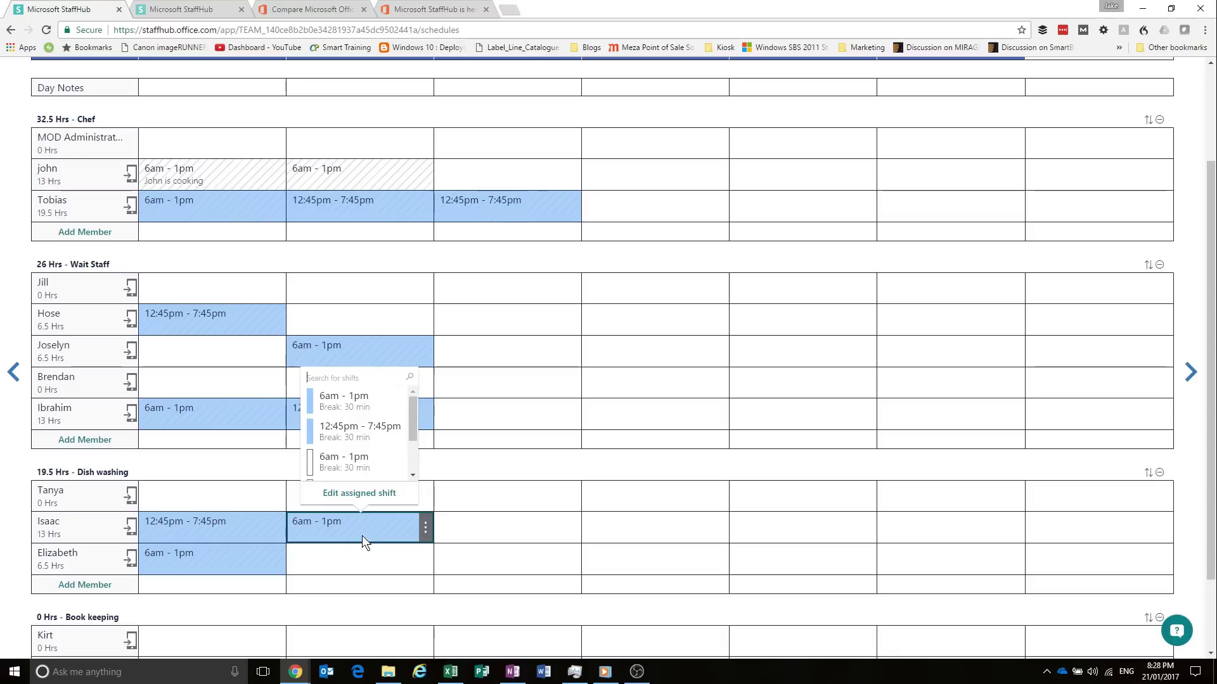
{"action": "left_click", "coordinate": [363, 432]}
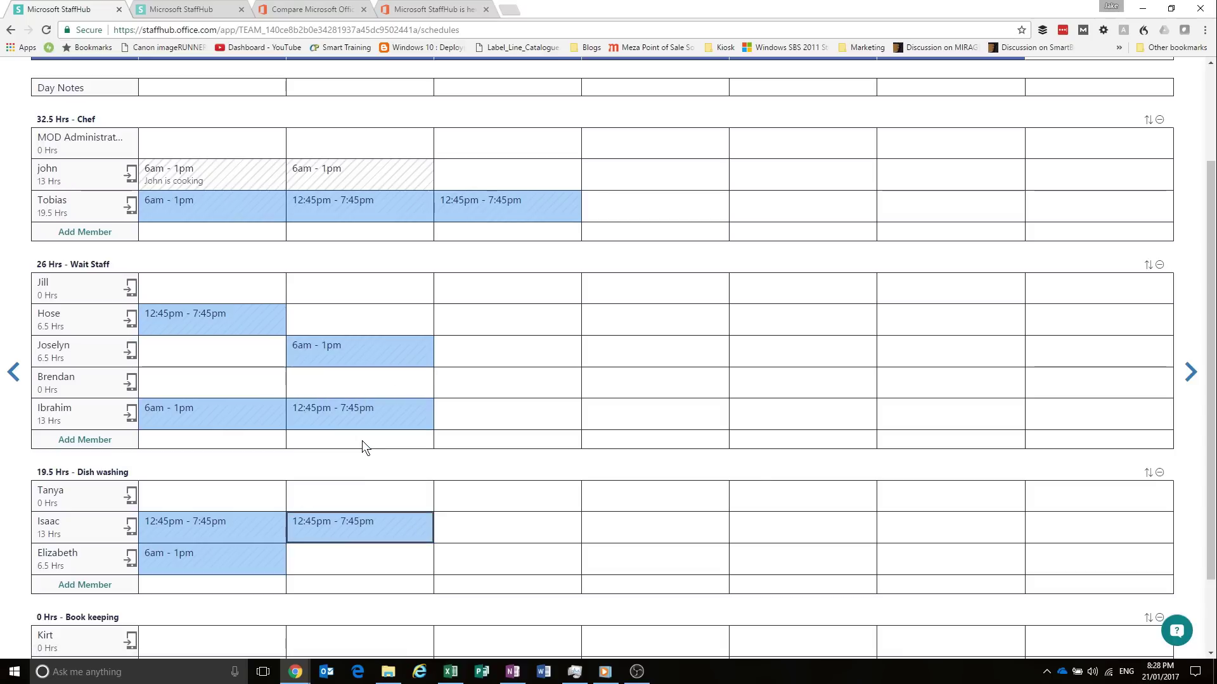
{"action": "left_click", "coordinate": [365, 562]}
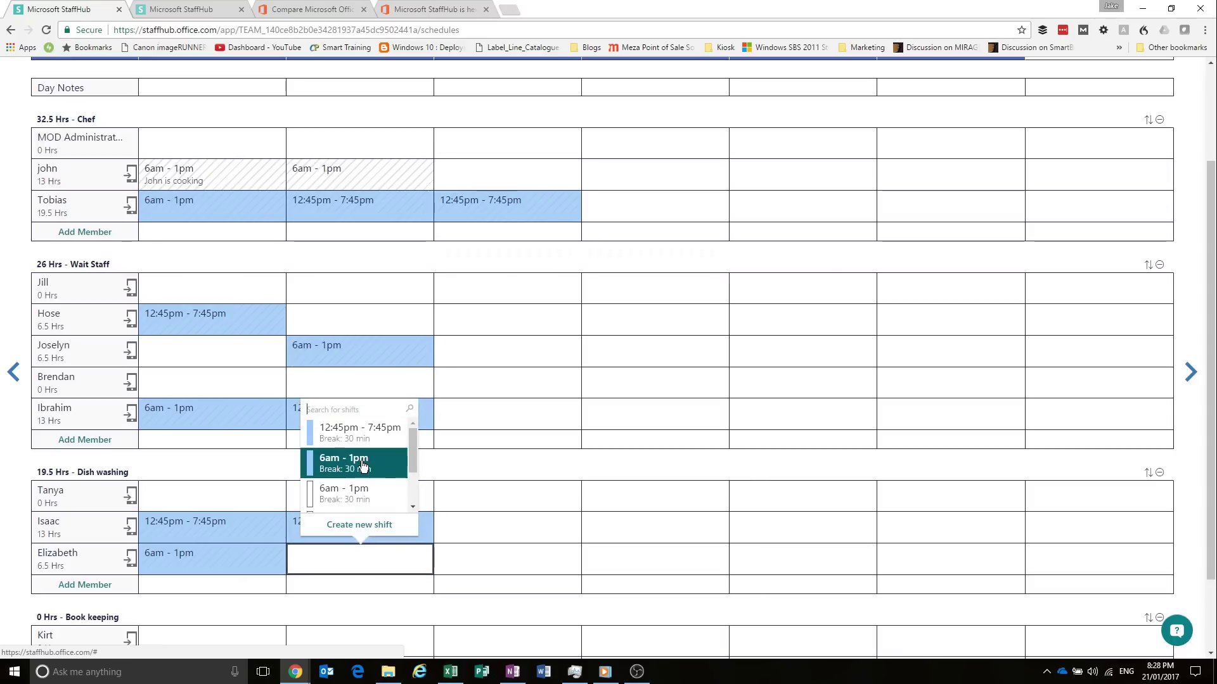
{"action": "left_click", "coordinate": [397, 477]}
- Give the Book keeping member a 12:45pm–7:45pm Wednesday shift
{"action": "scroll", "coordinate": [467, 513], "scroll_direction": "down", "scroll_amount": 3}
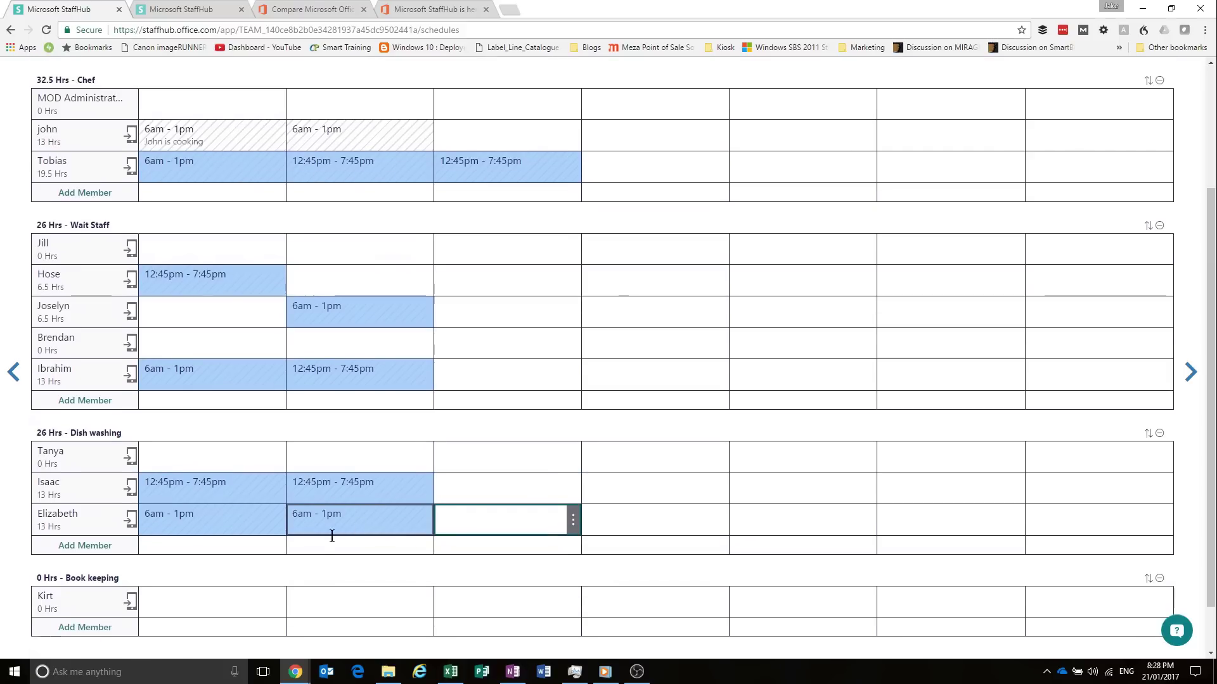
{"action": "left_click", "coordinate": [619, 542]}
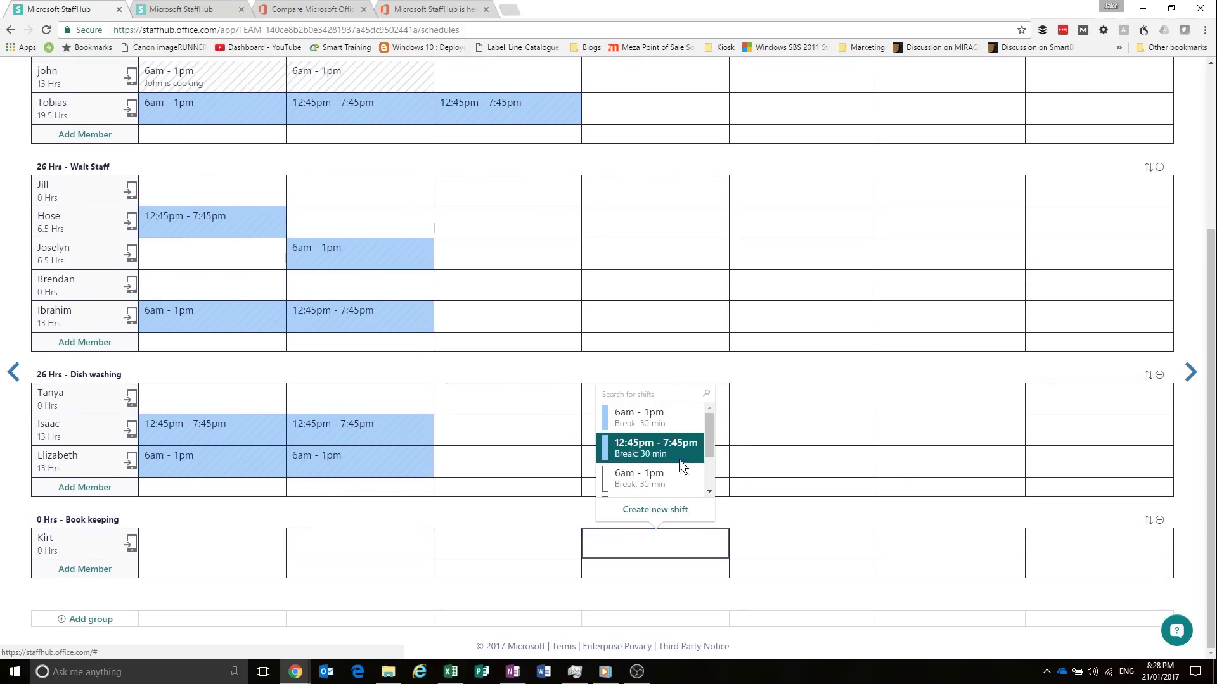
{"action": "left_click", "coordinate": [680, 451]}
{"action": "scroll", "coordinate": [791, 522], "scroll_direction": "up", "scroll_amount": 4}
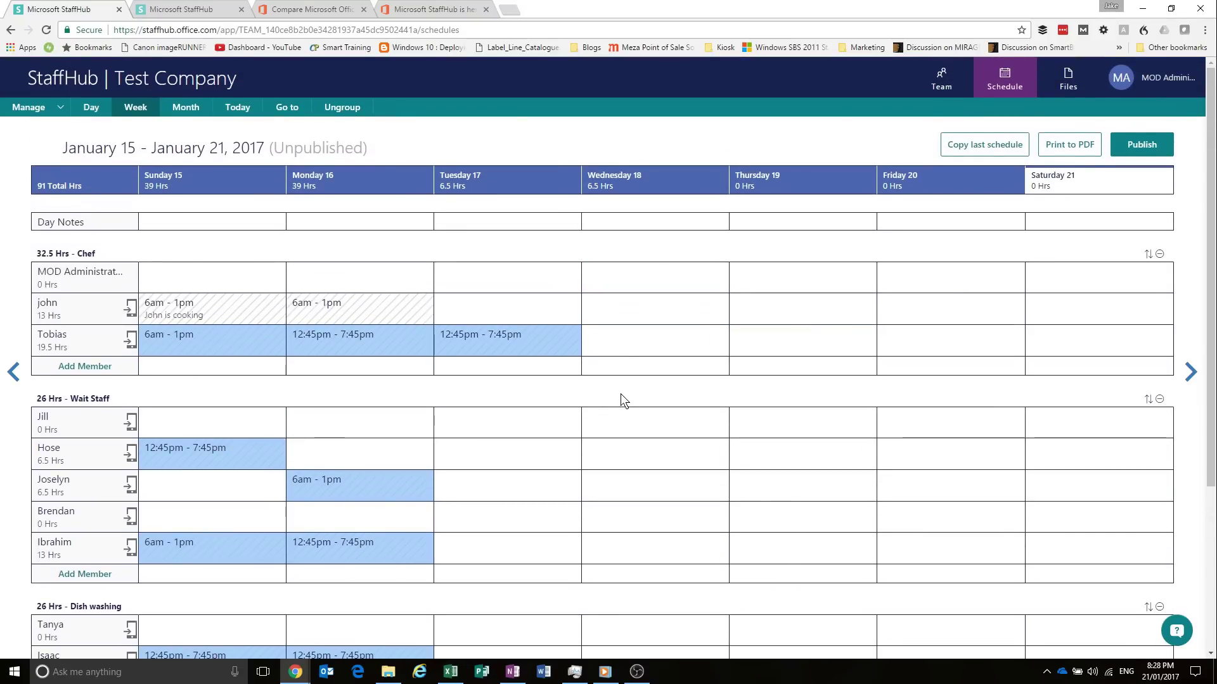
- Write the Monday day note 'Tuesday will be busy have a party booked'
{"action": "left_click", "coordinate": [316, 223]}
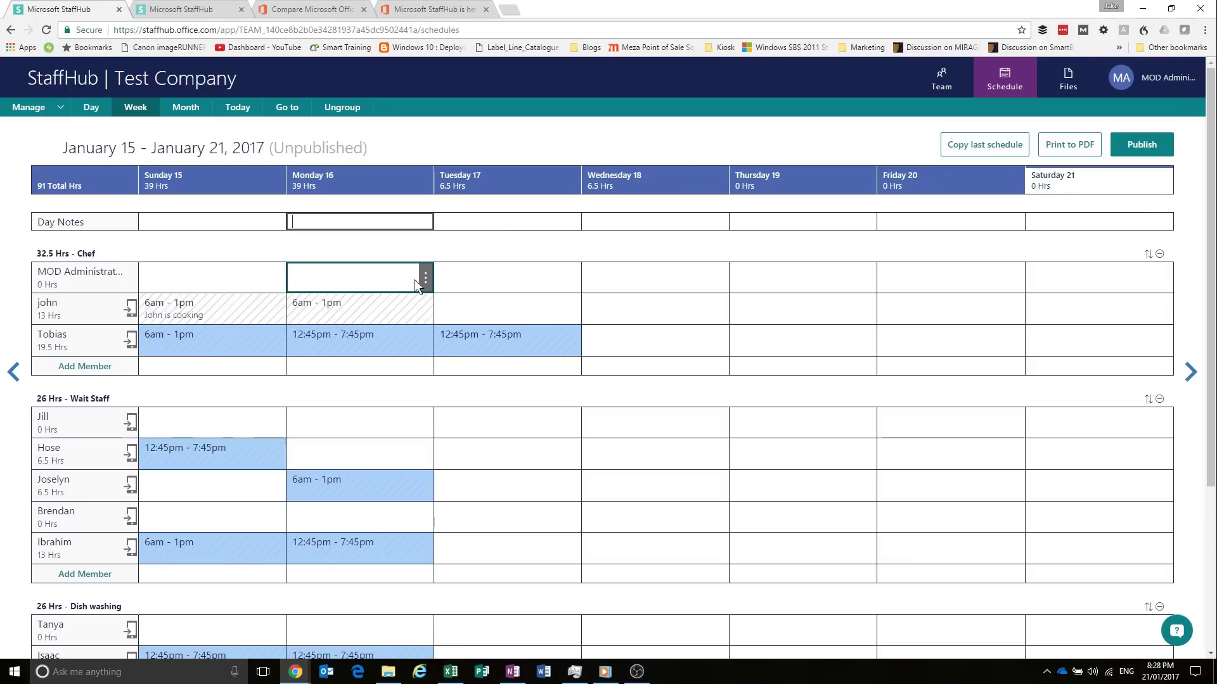
{"action": "type", "text": "Tuesday will be busy have a pa"}
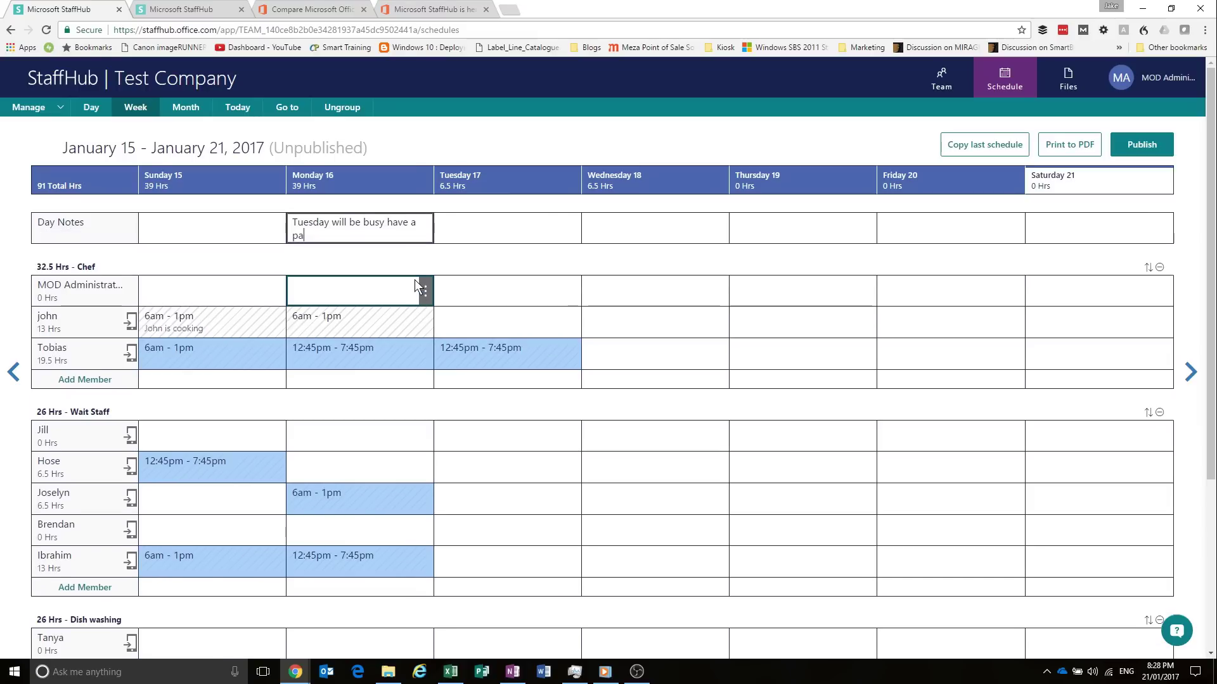
{"action": "type", "text": "rty booked"}
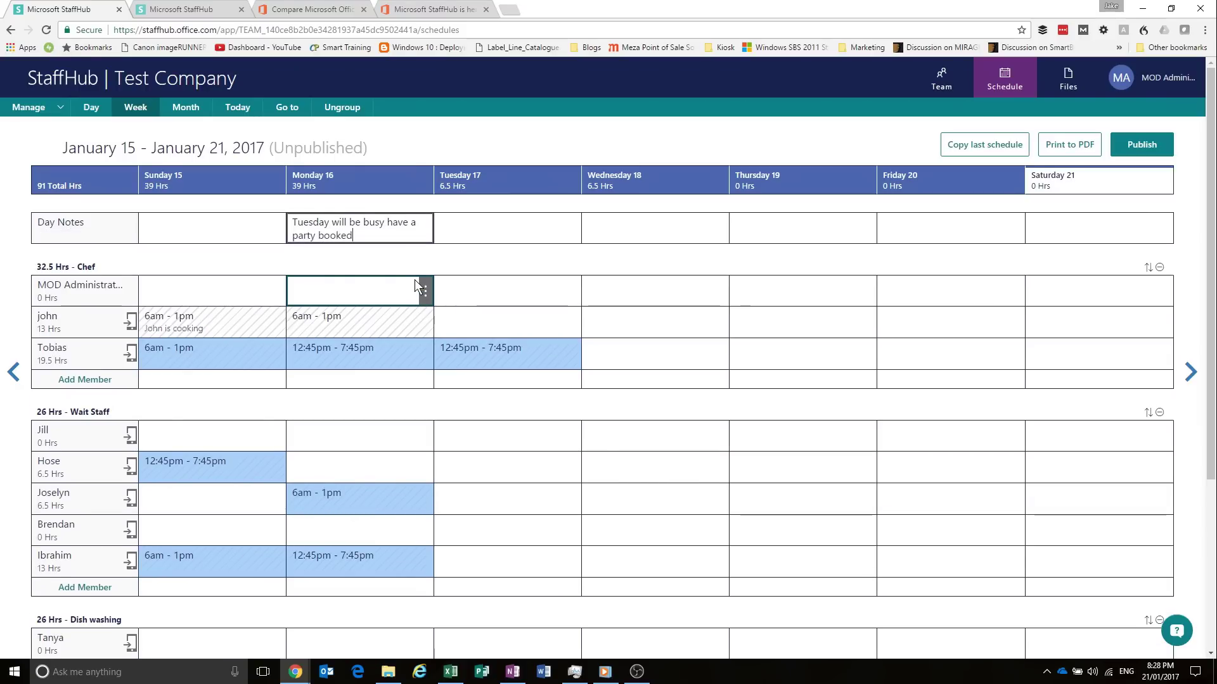
{"action": "left_click", "coordinate": [1143, 157]}
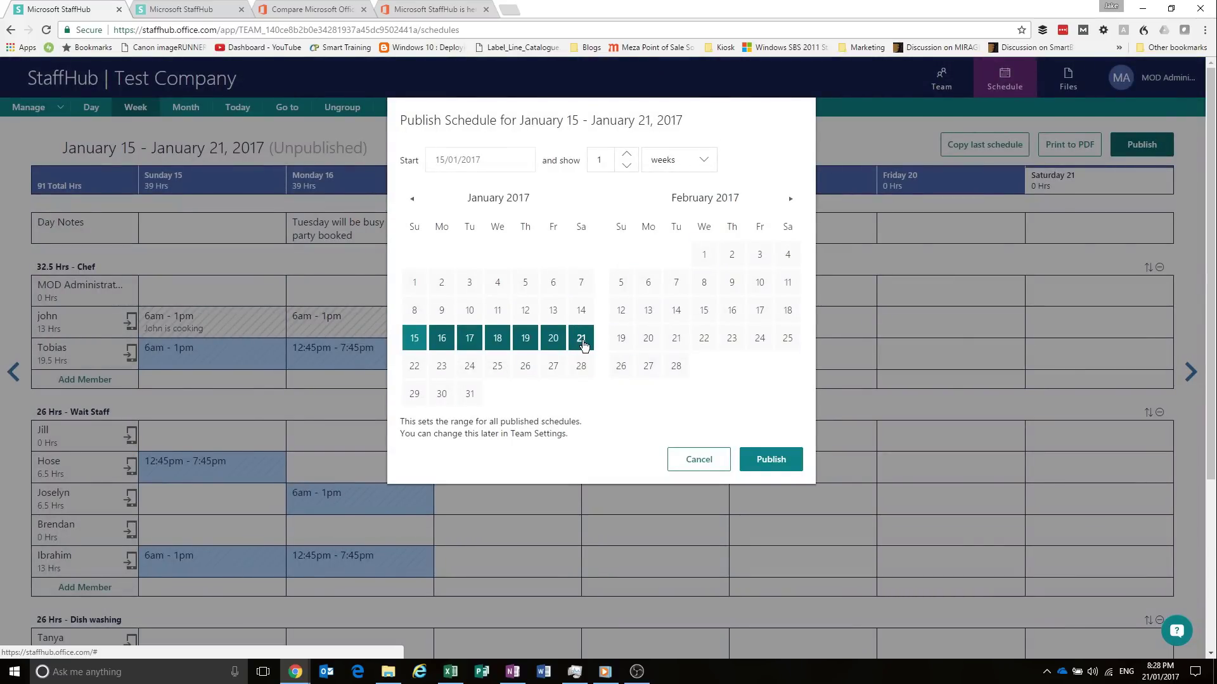
- Publish the schedule by month for a 3-month range covering January to March 2017
{"action": "left_click", "coordinate": [446, 368]}
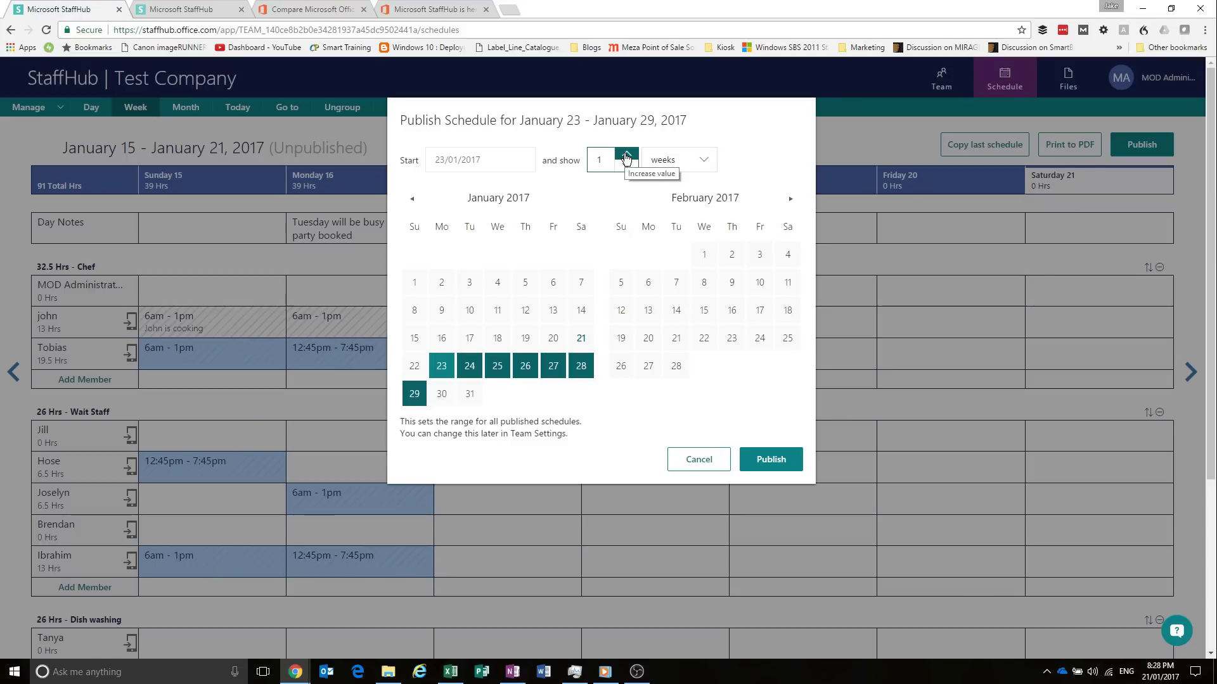
{"action": "left_click", "coordinate": [663, 161]}
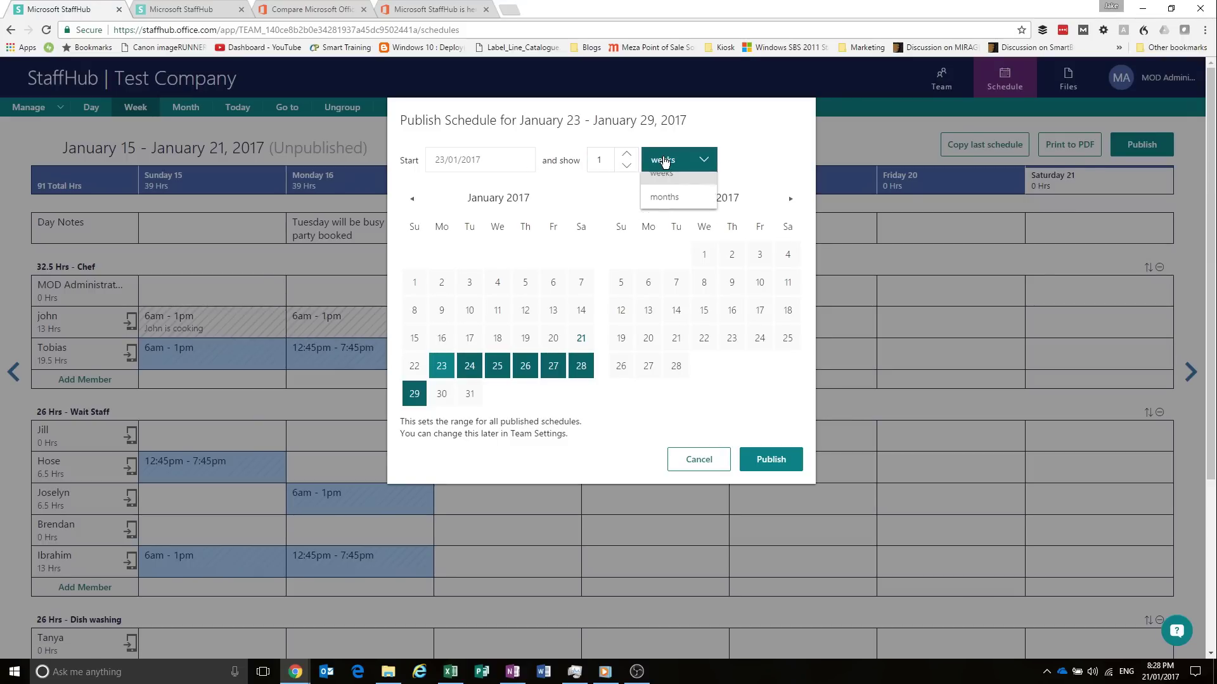
{"action": "left_click", "coordinate": [668, 204]}
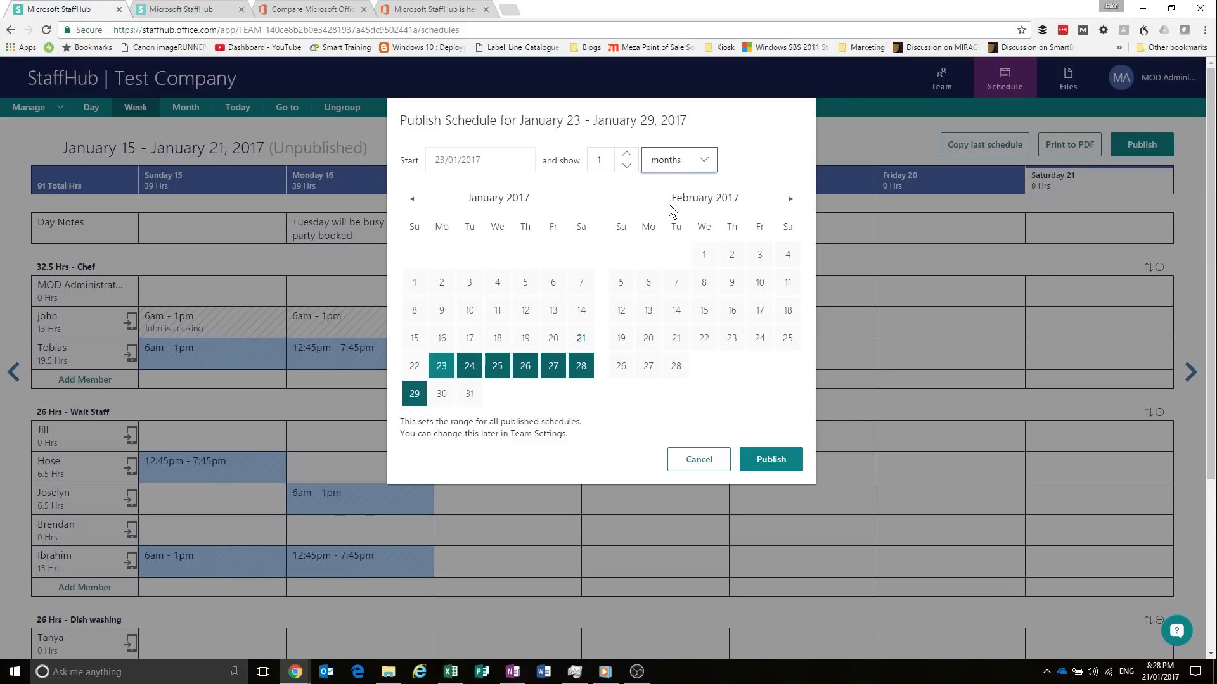
{"action": "left_click", "coordinate": [631, 156]}
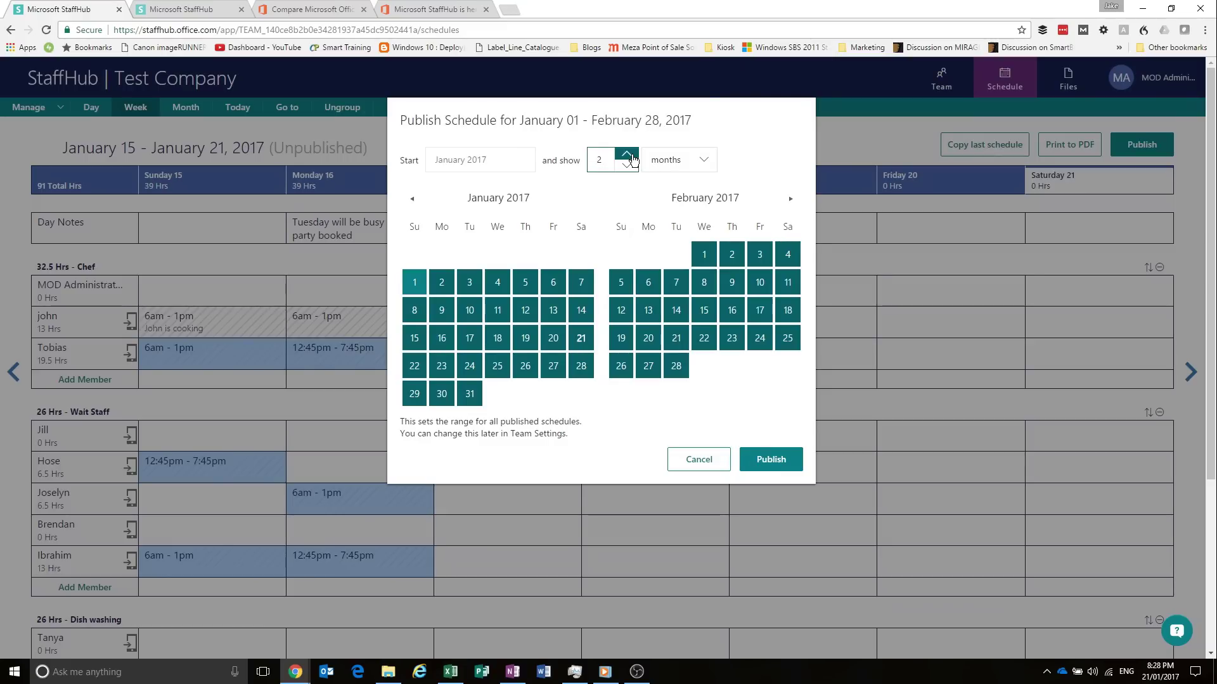
{"action": "left_click", "coordinate": [627, 155]}
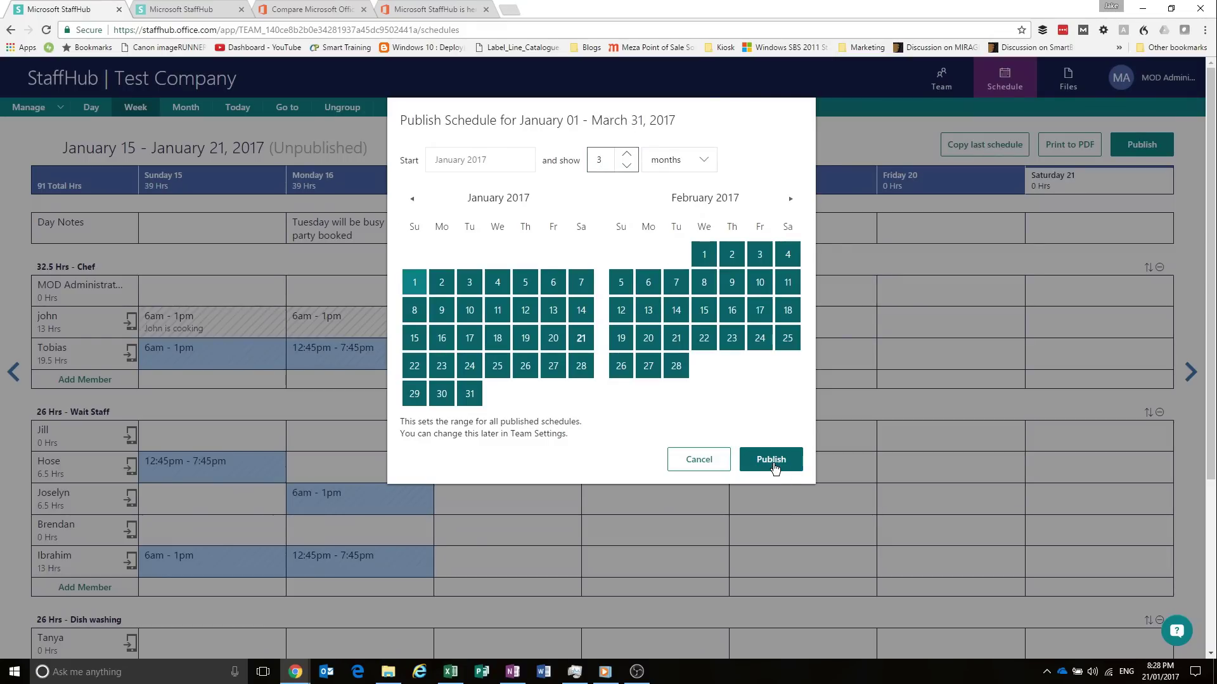
{"action": "left_click", "coordinate": [771, 460]}
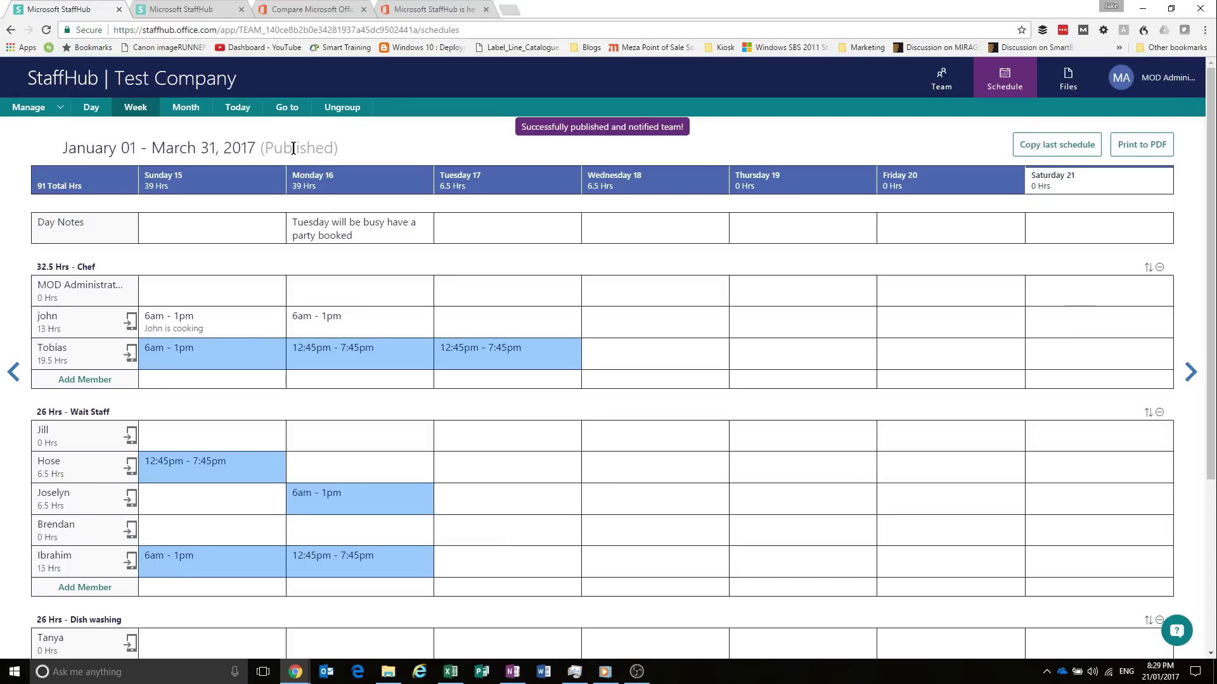
- Switch the schedule to Month view, step forward to February, then back to January
{"action": "left_click", "coordinate": [186, 109]}
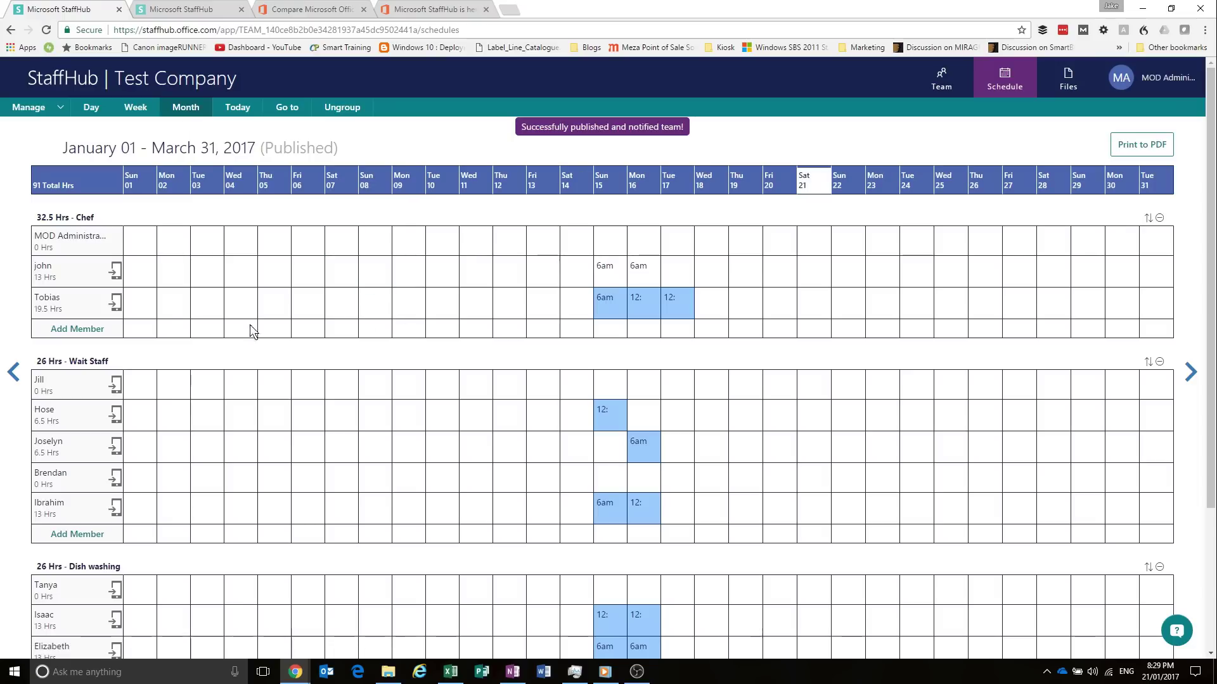
{"action": "scroll", "coordinate": [510, 363], "scroll_direction": "down", "scroll_amount": 2}
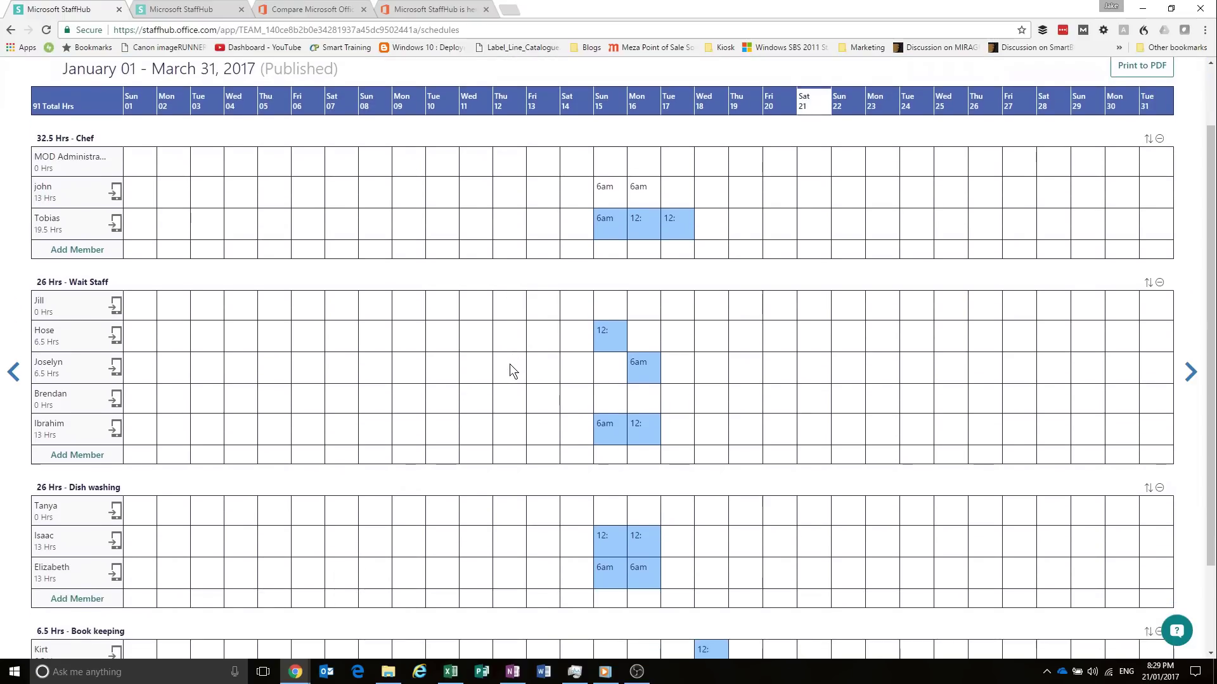
{"action": "scroll", "coordinate": [1022, 412], "scroll_direction": "up", "scroll_amount": 1}
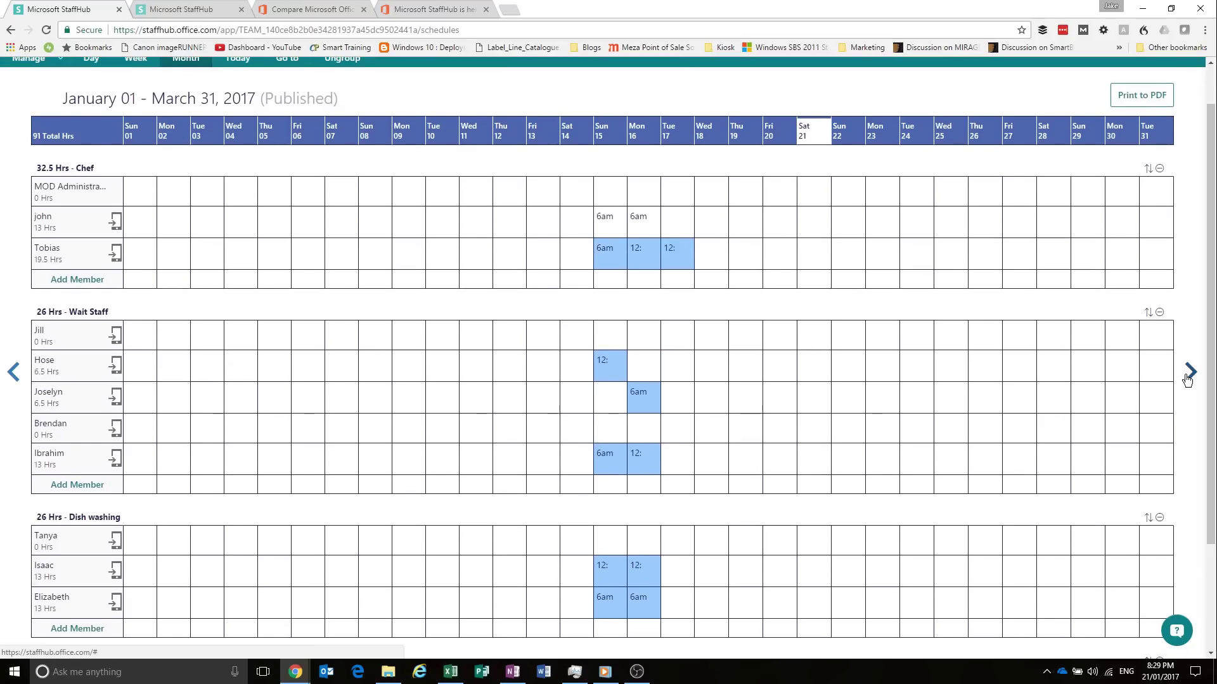
{"action": "left_click", "coordinate": [1189, 373]}
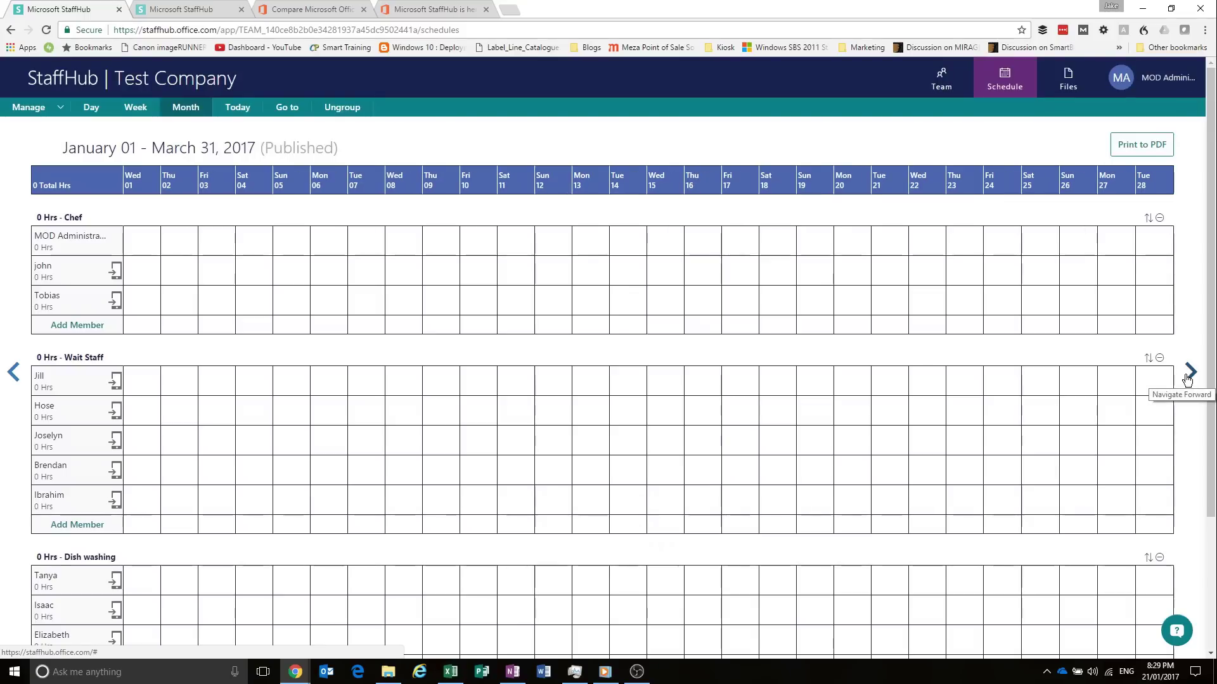
{"action": "left_click", "coordinate": [14, 374]}
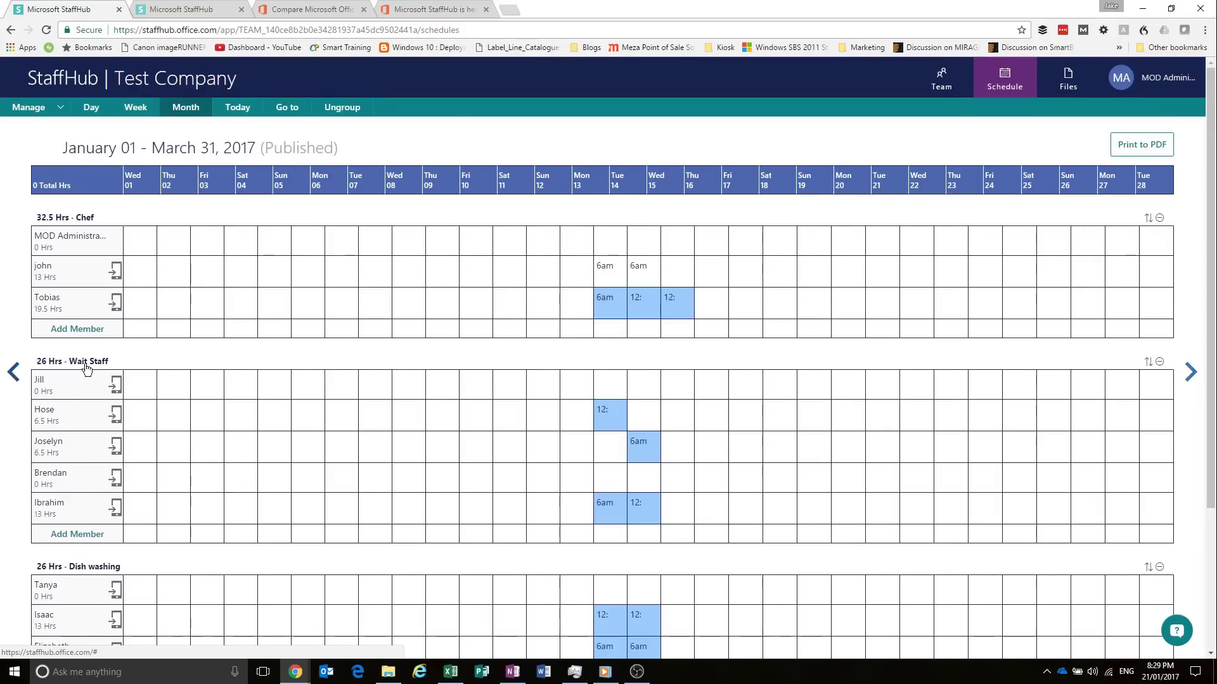
- Assign the administrator 12:45pm–7:45pm shifts on Sun 15 and Mon 16, then show the mirrored iPhone
{"action": "mouse_move", "coordinate": [609, 240]}
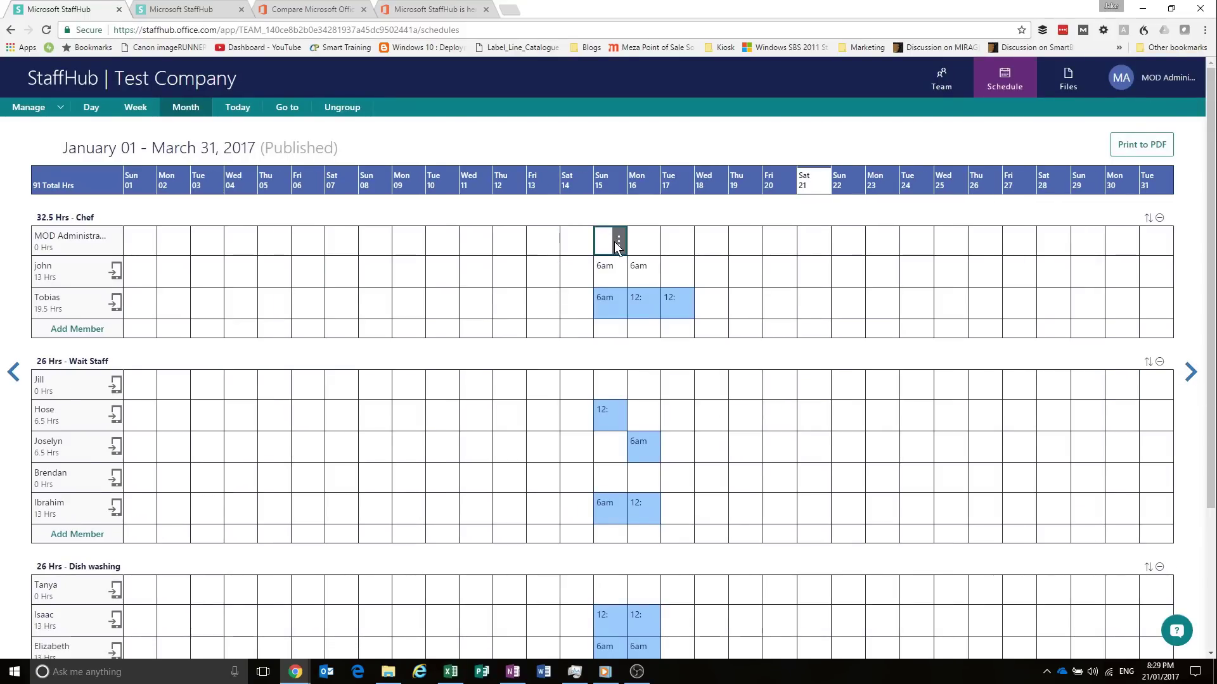
{"action": "left_click", "coordinate": [610, 244]}
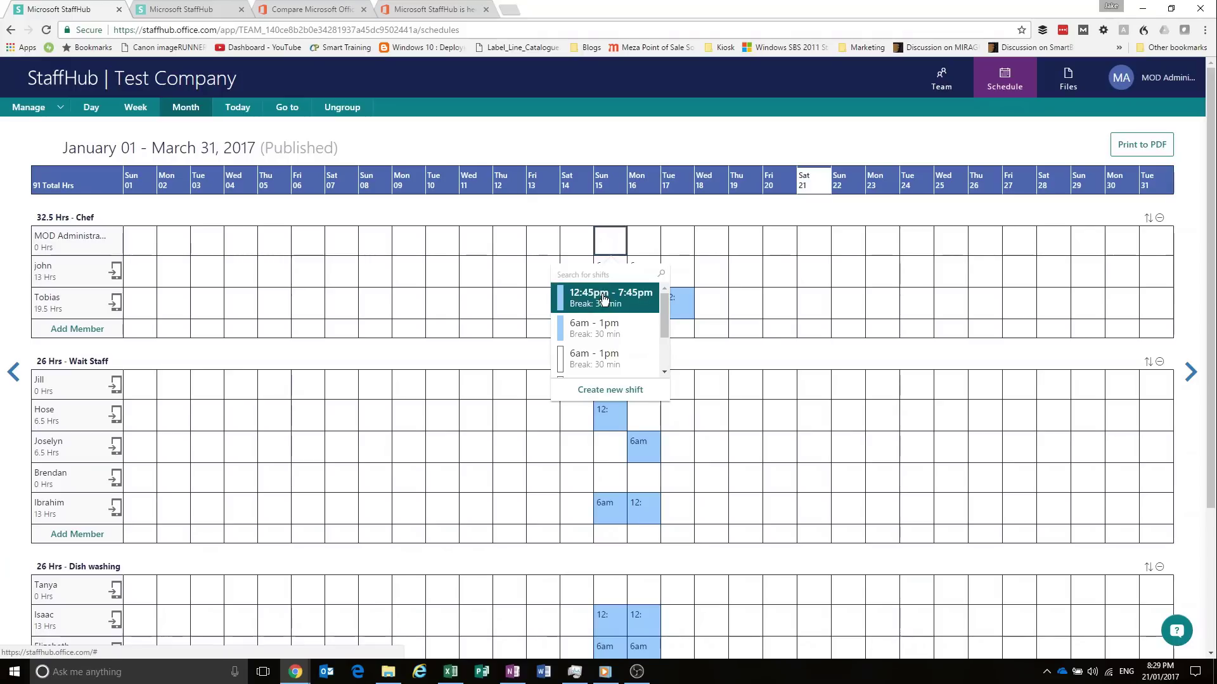
{"action": "key", "text": "Return"}
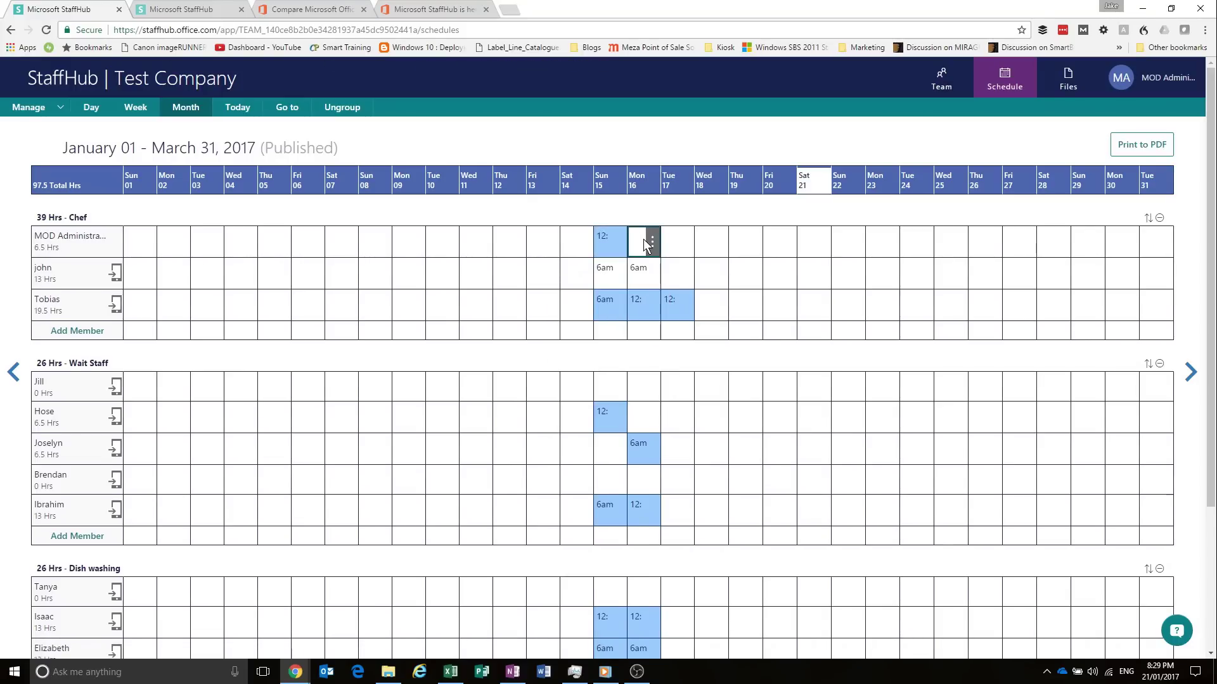
{"action": "left_click", "coordinate": [642, 247]}
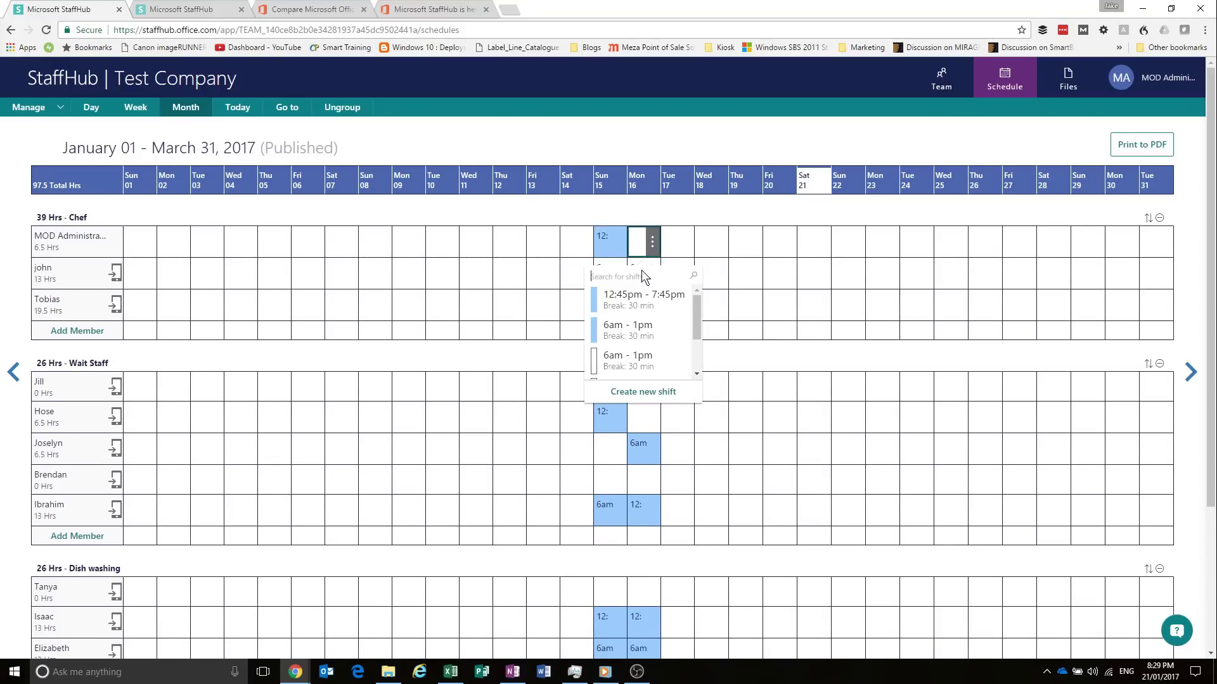
{"action": "left_click", "coordinate": [638, 302]}
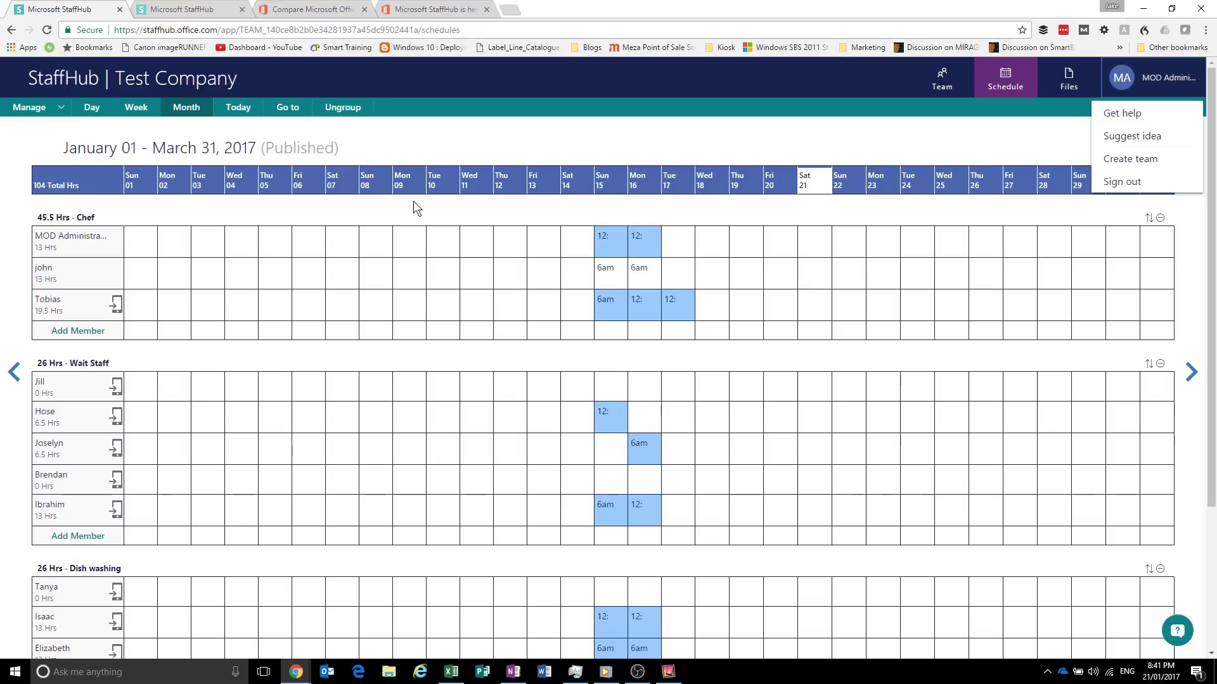
{"action": "left_click", "coordinate": [668, 672]}
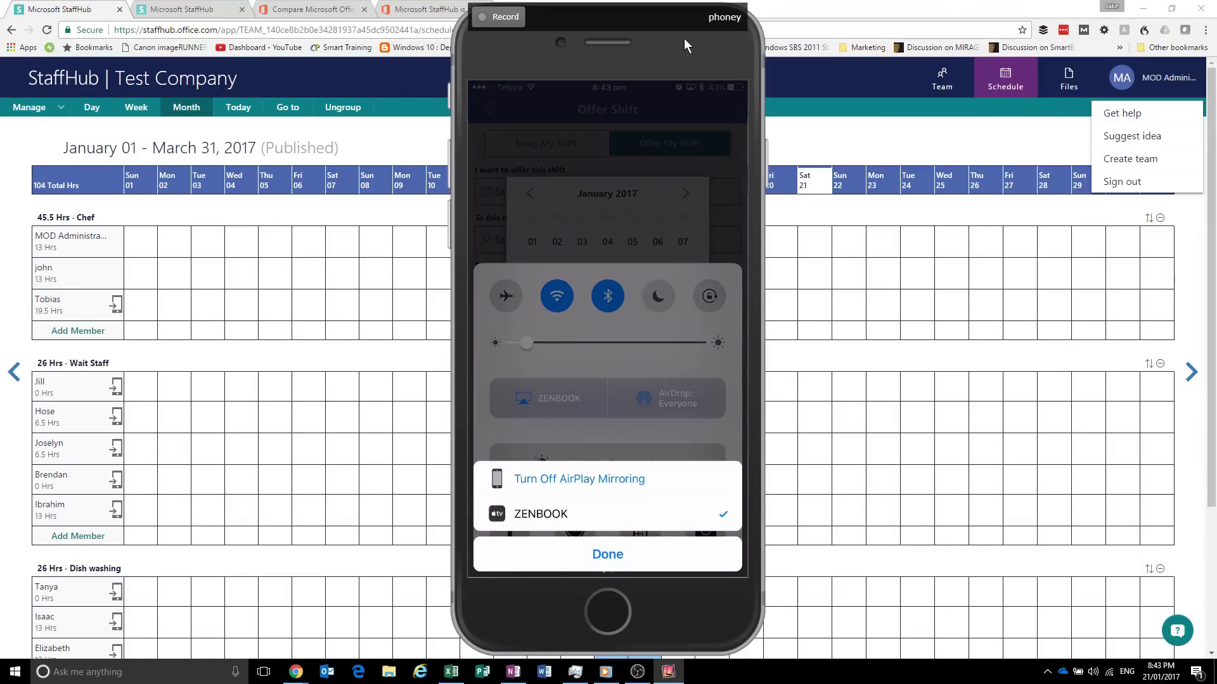
- Assign the administrator 12:45pm–7:45pm shifts on Thu 26 and Fri 27
{"action": "left_click", "coordinate": [985, 241]}
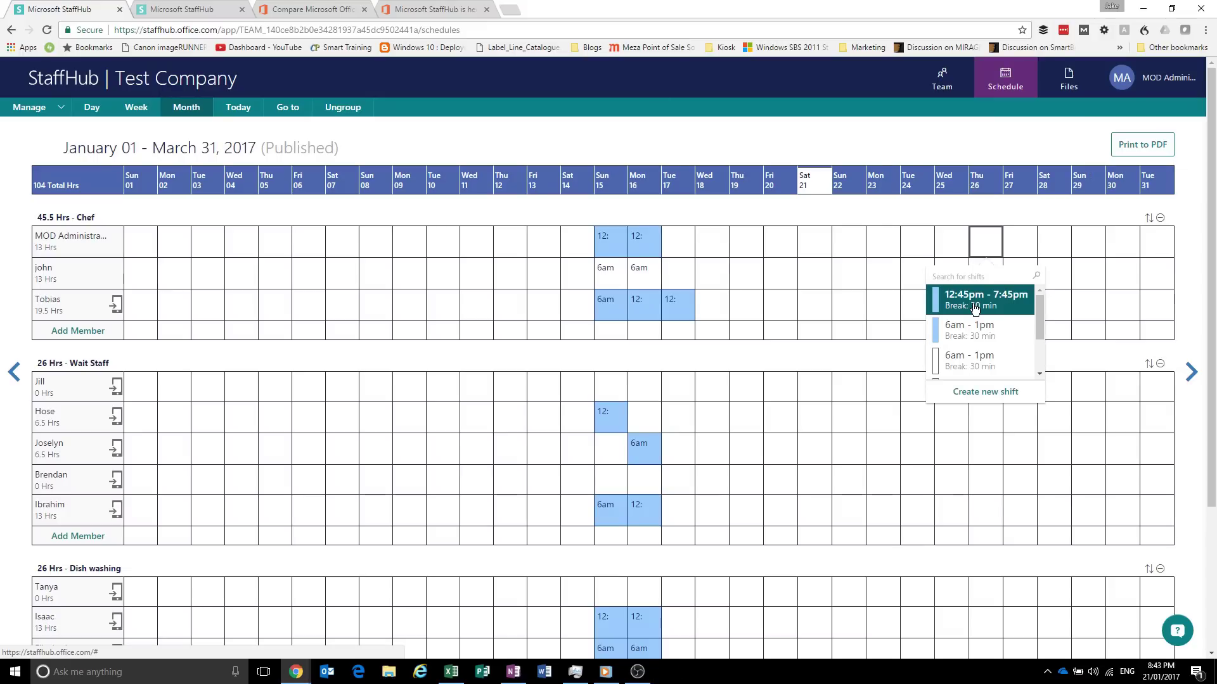
{"action": "left_click", "coordinate": [986, 294]}
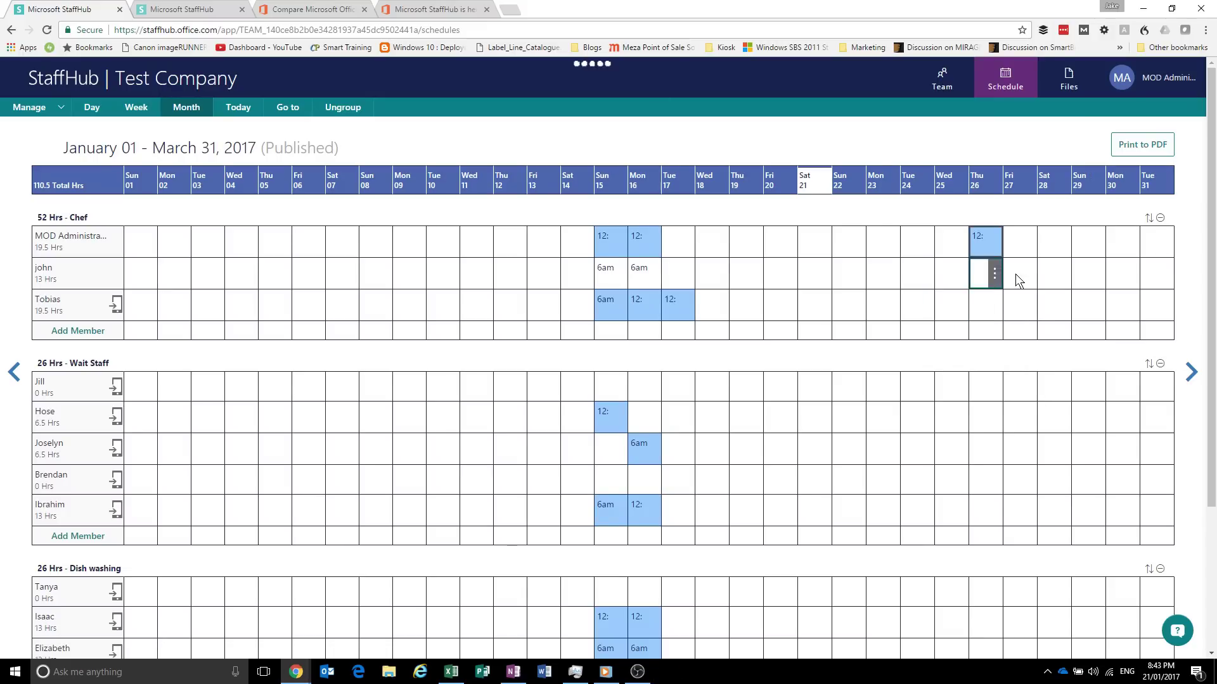
{"action": "left_click", "coordinate": [1016, 241]}
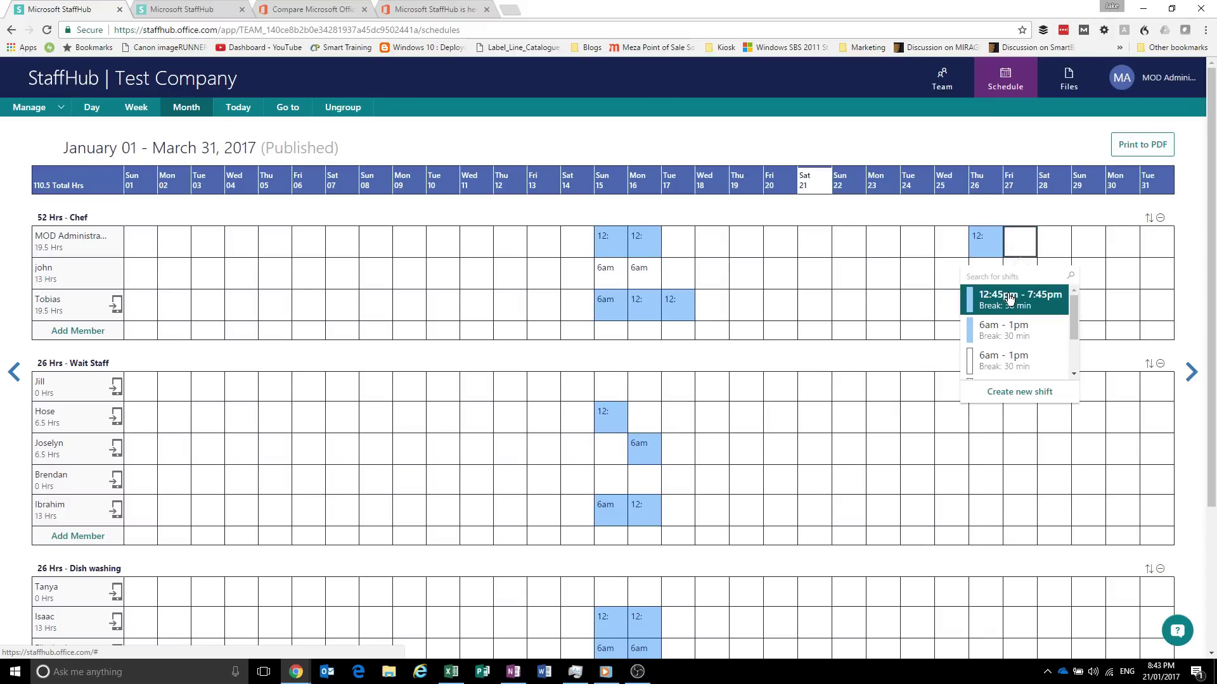
{"action": "left_click", "coordinate": [1009, 299]}
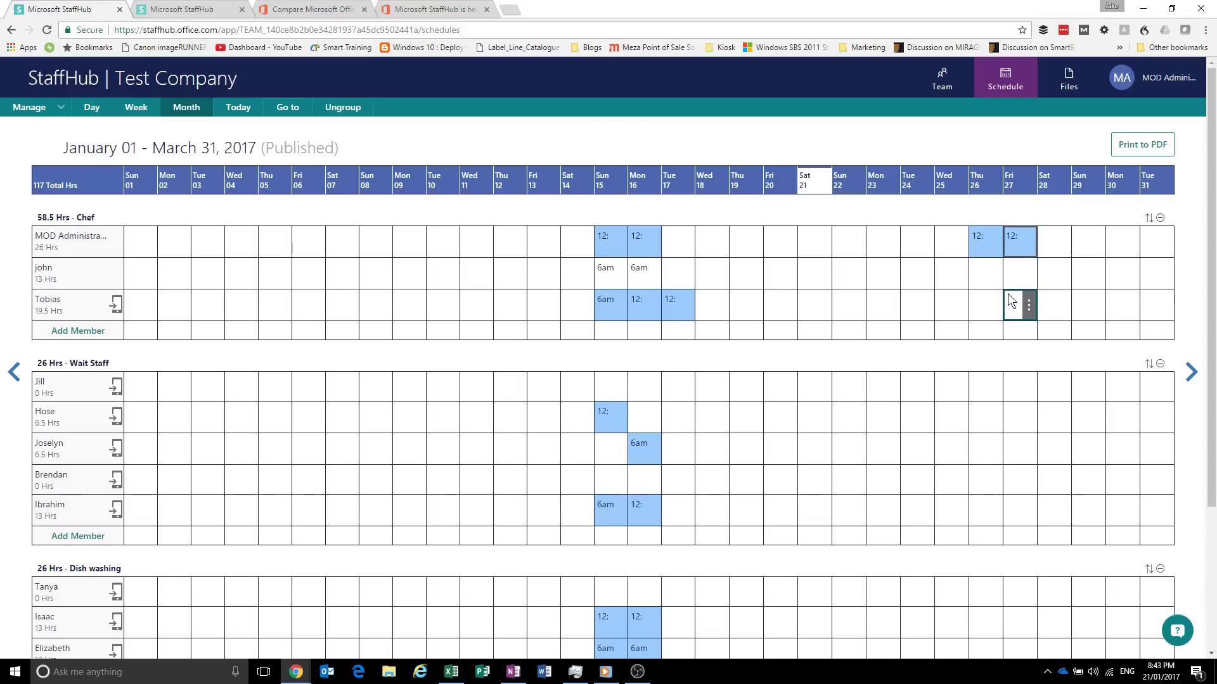